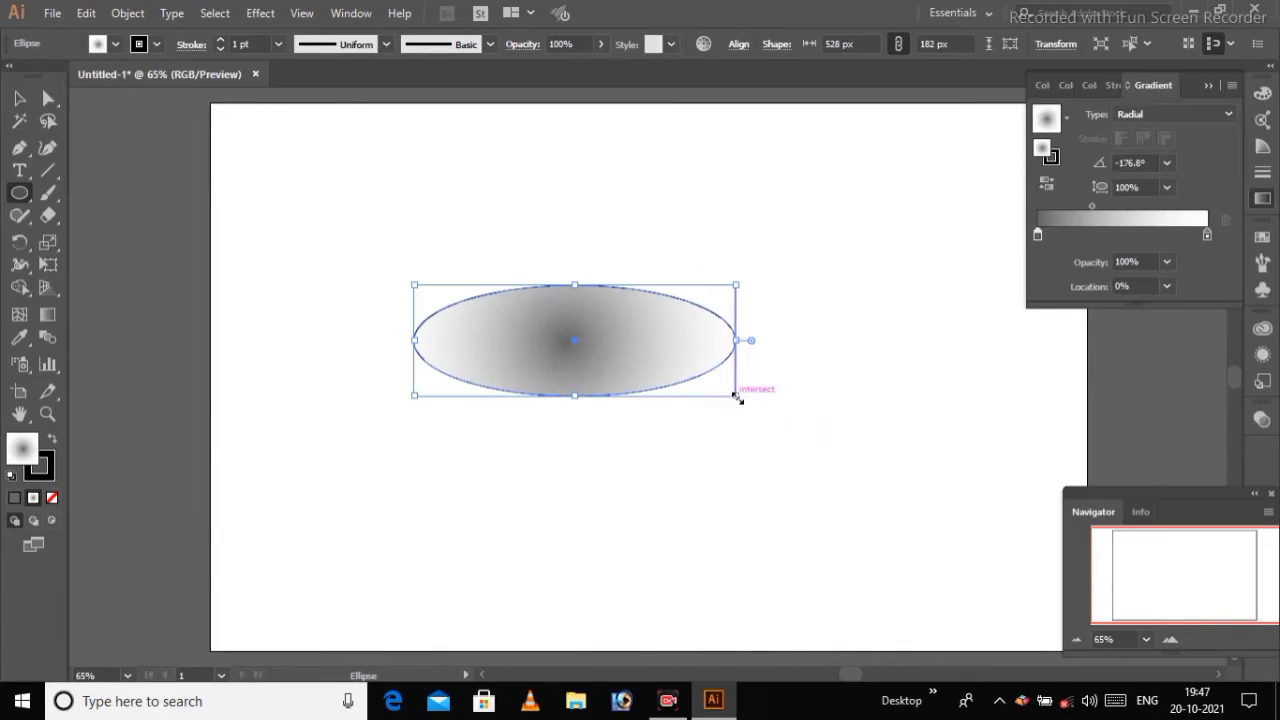
- Duplicate the gradient ellipse slightly lower and split off the crescent between the two
key("ctrl+shift+a")
key("v")
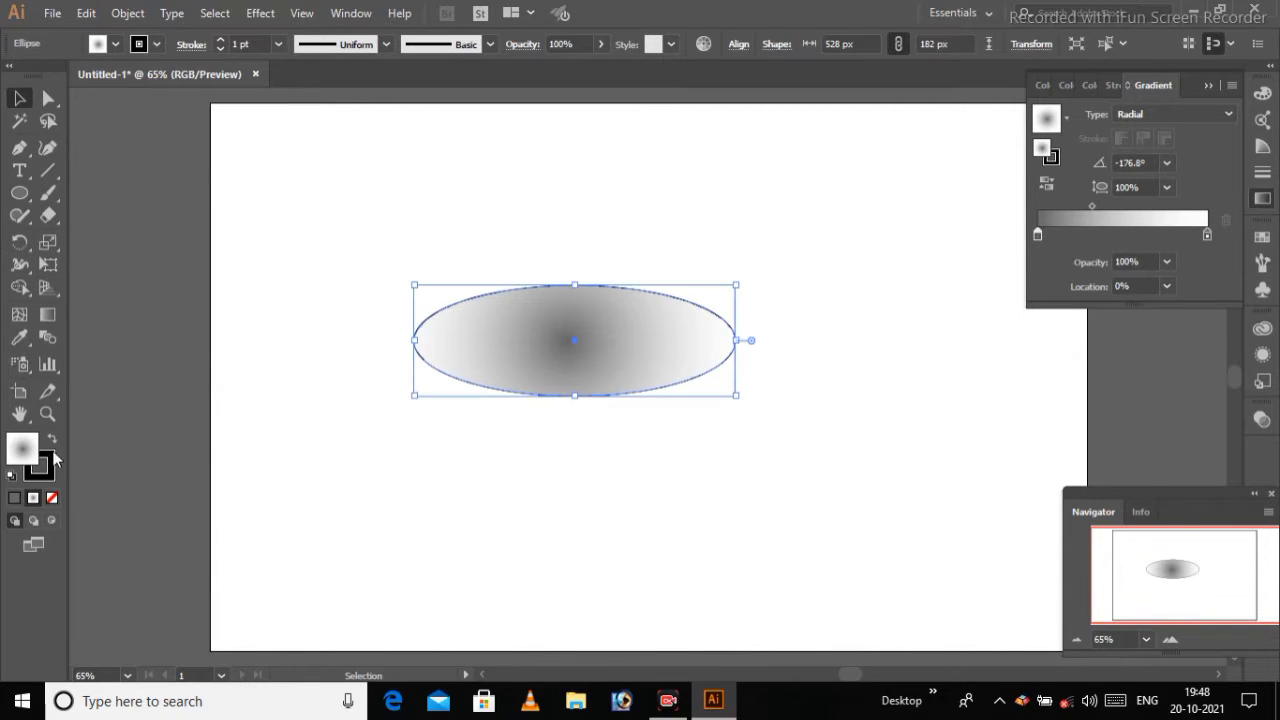
left_click_drag(517, 370, 517, 370)
key("shift+m")
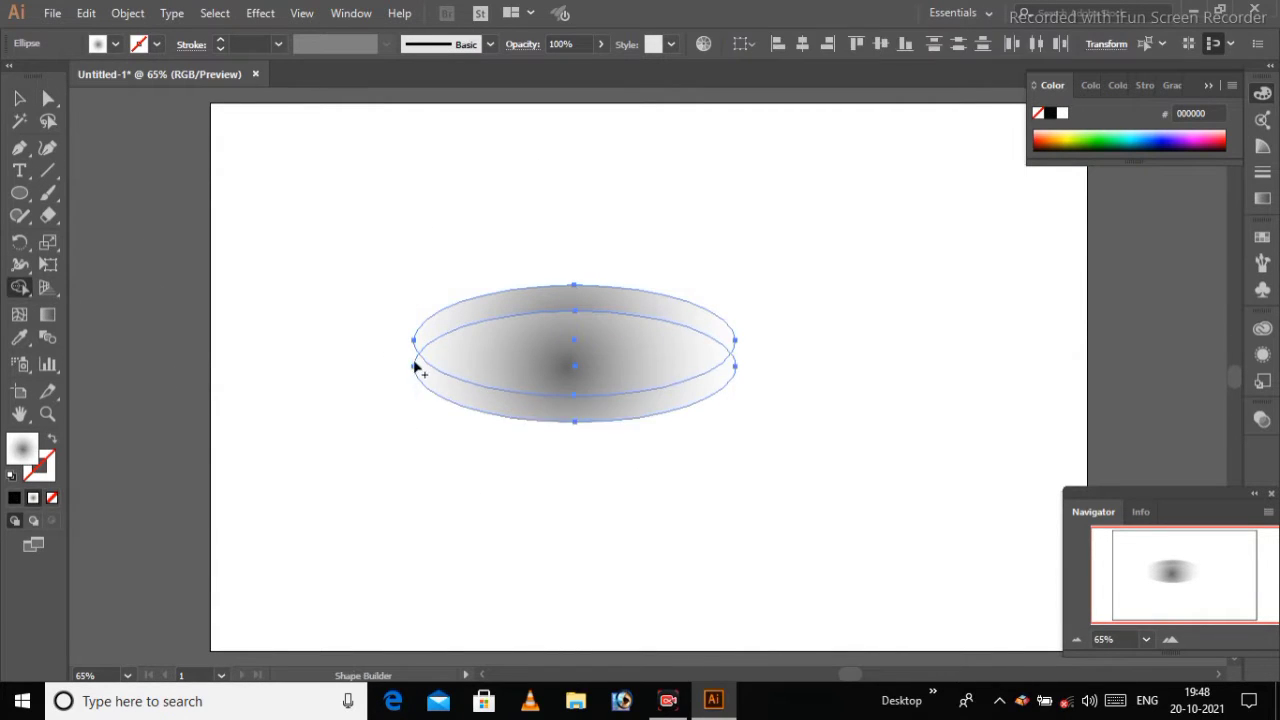
left_click(474, 411)
key("v")
left_click(18, 218)
- Reshape the crescent's left and right end points into a curved saucer rim
key("a")
scroll(574, 429, "up", 1)
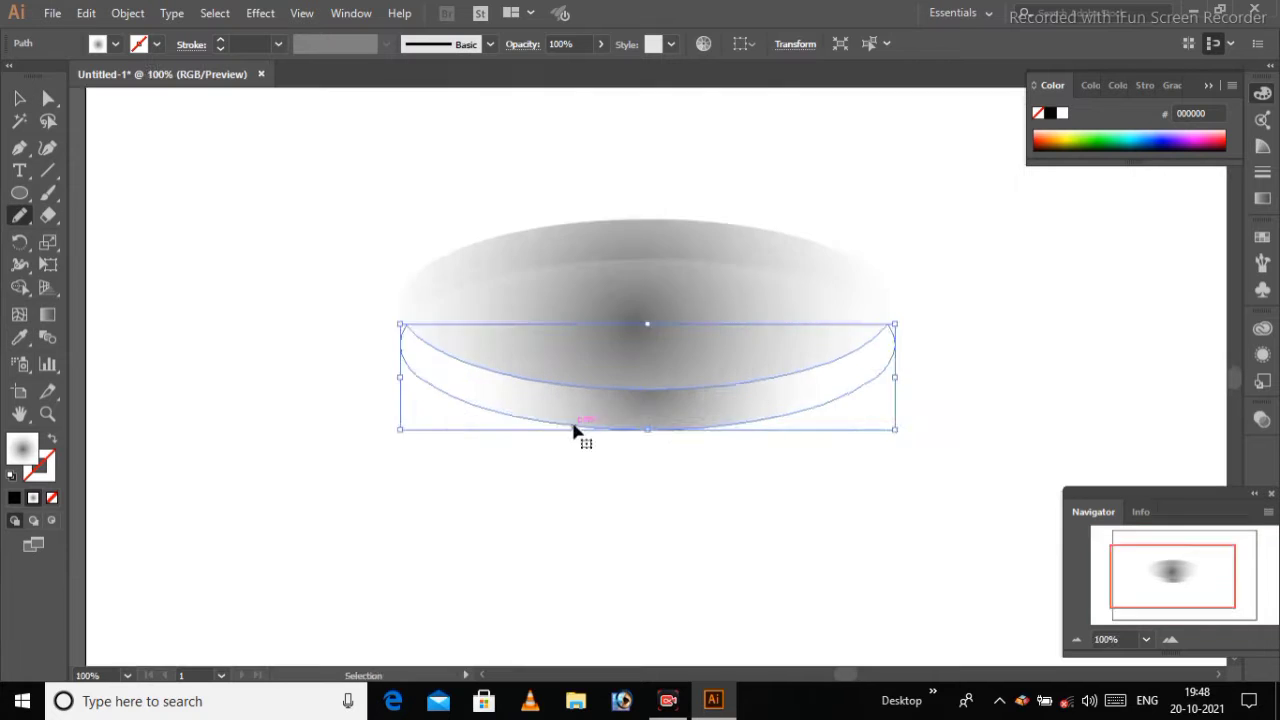
scroll(574, 429, "up", 2)
left_click_drag(152, 324, 172, 338)
left_click(1141, 313)
left_click_drag(1124, 323, 1072, 470)
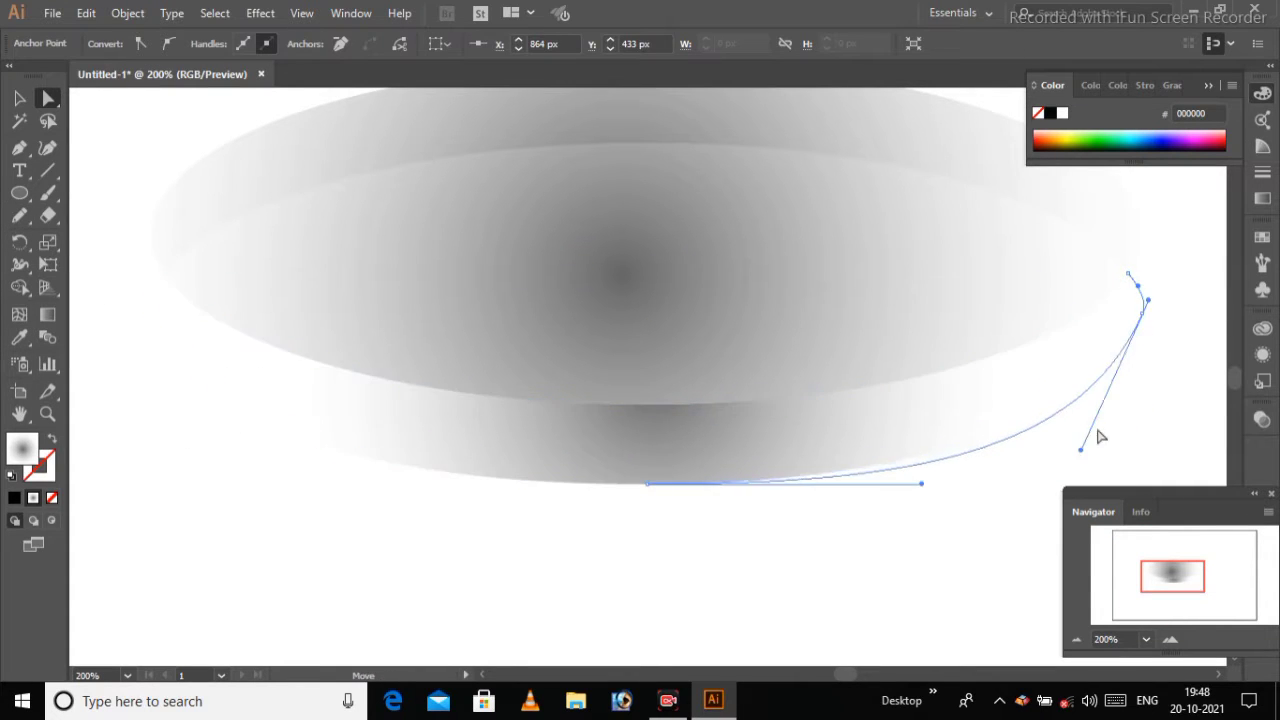
- Outline both saucer shapes with a black stroke
key("v")
key("ctrl+minus")
key("ctrl+a")
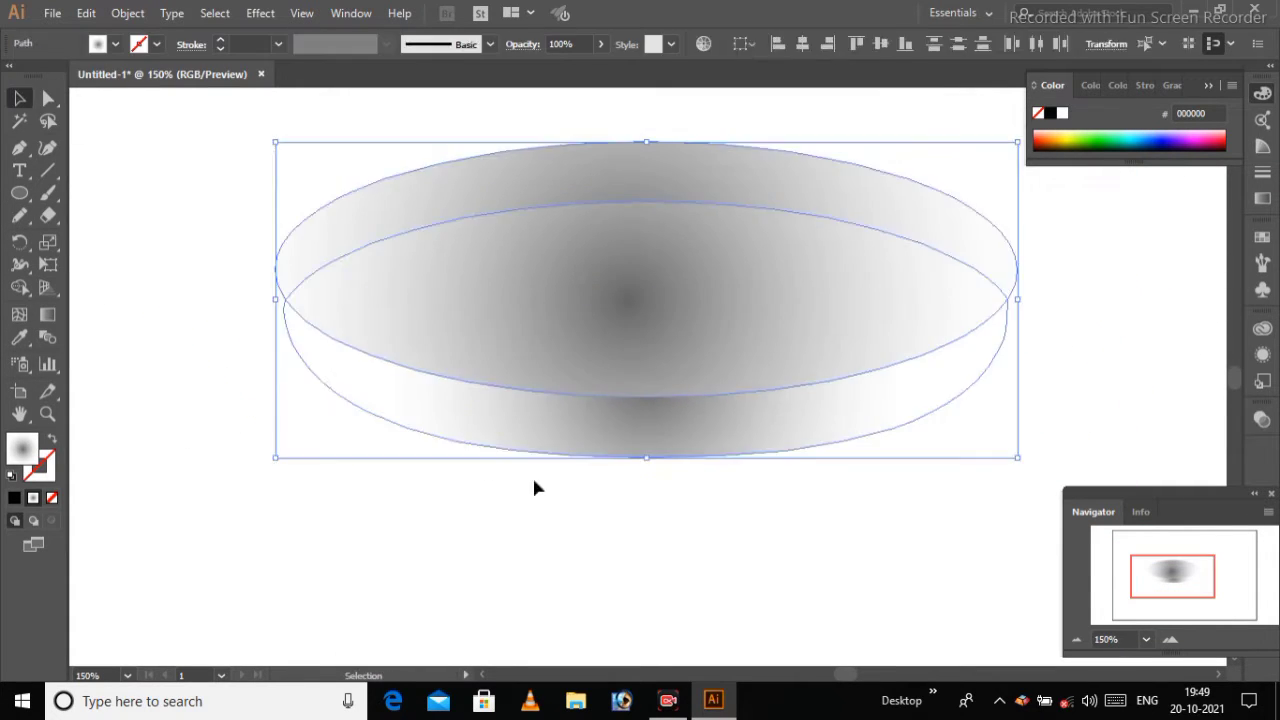
left_click(357, 509)
key("ctrl+a")
left_click(574, 497)
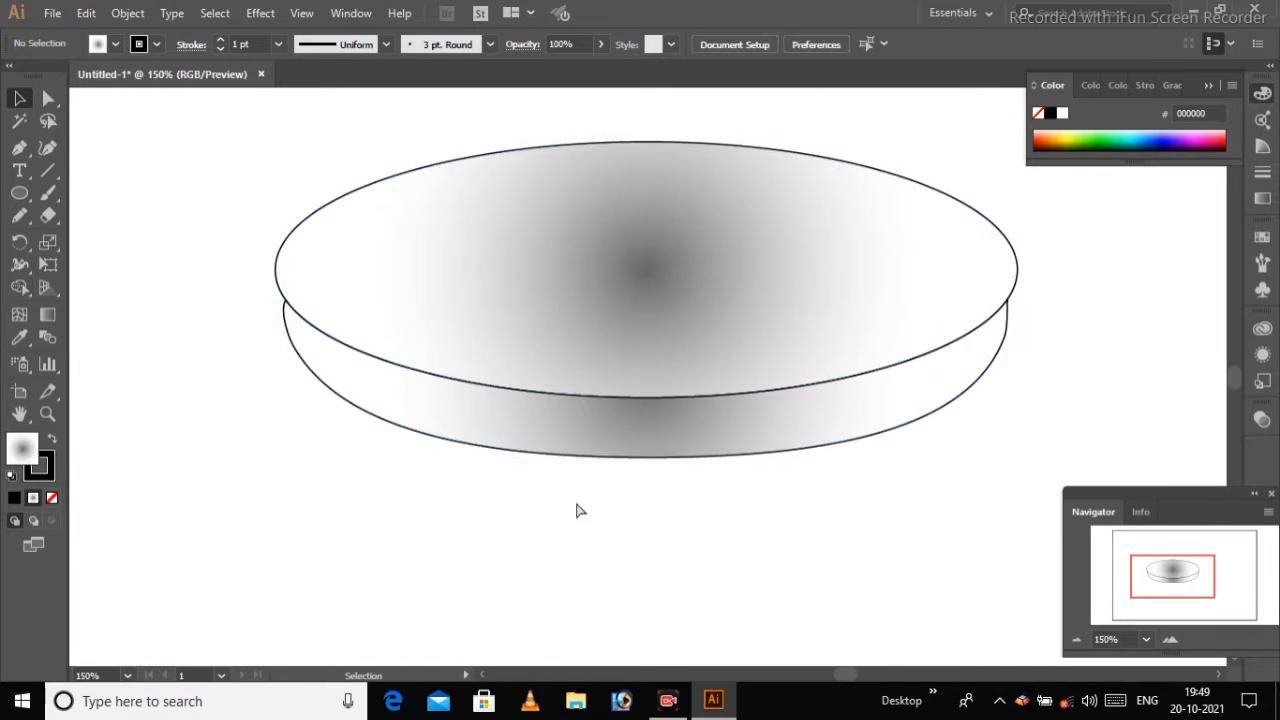
left_click(1076, 639)
- Place a smaller ellipse copy above the saucer and draw the cup's tapered side
mouse_move(729, 450)
left_mouse_down()
mouse_move(729, 306)
mouse_move(676, 275)
left_mouse_up()
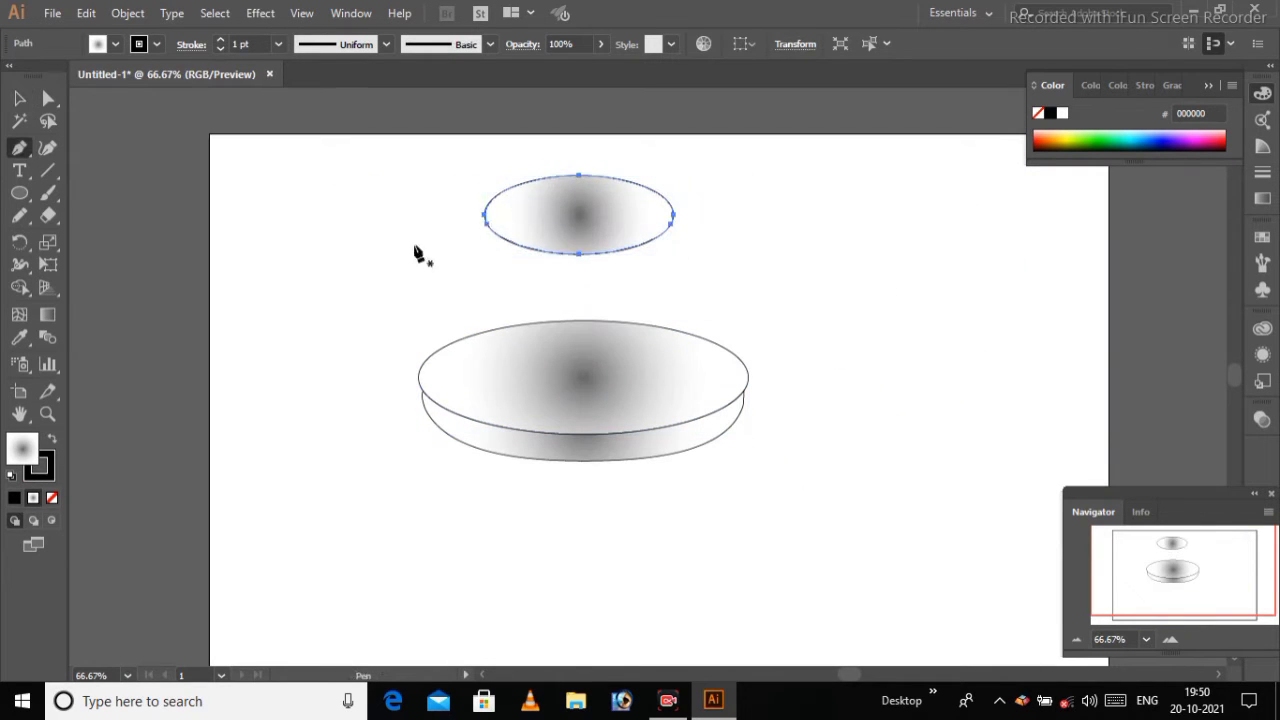
key("backslash")
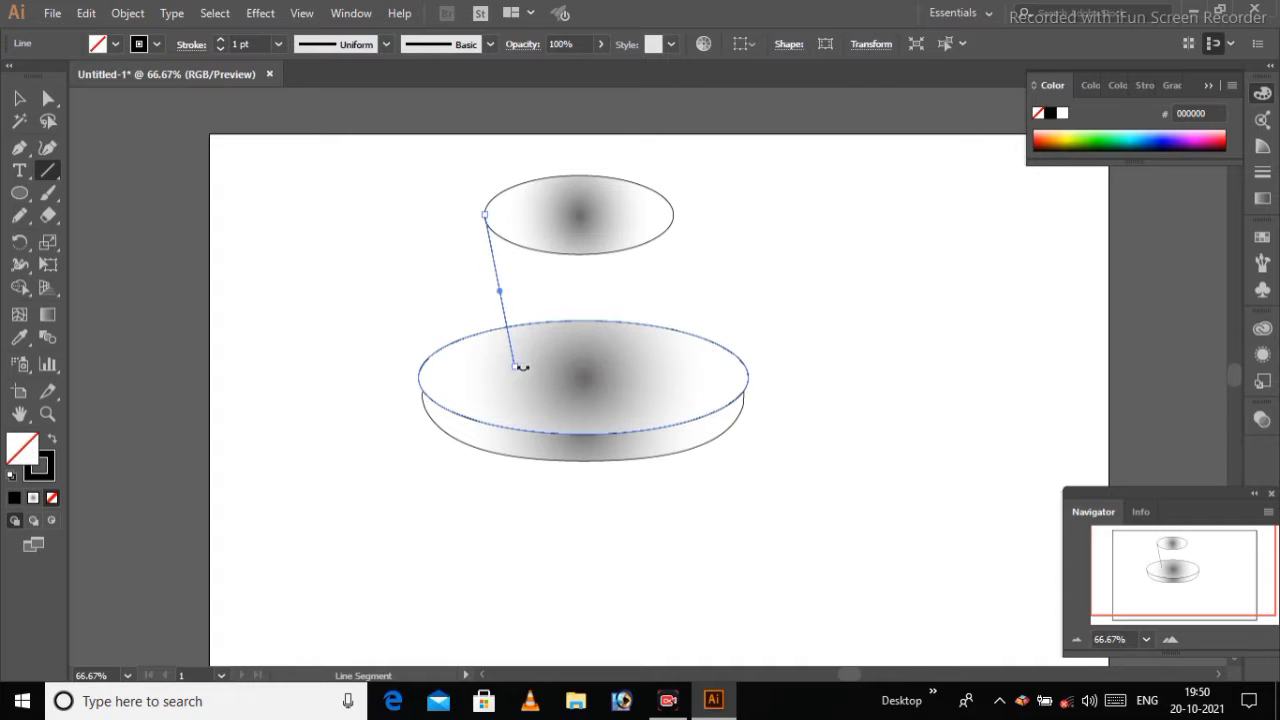
key("p")
left_click(514, 366)
left_click(582, 376)
key("v")
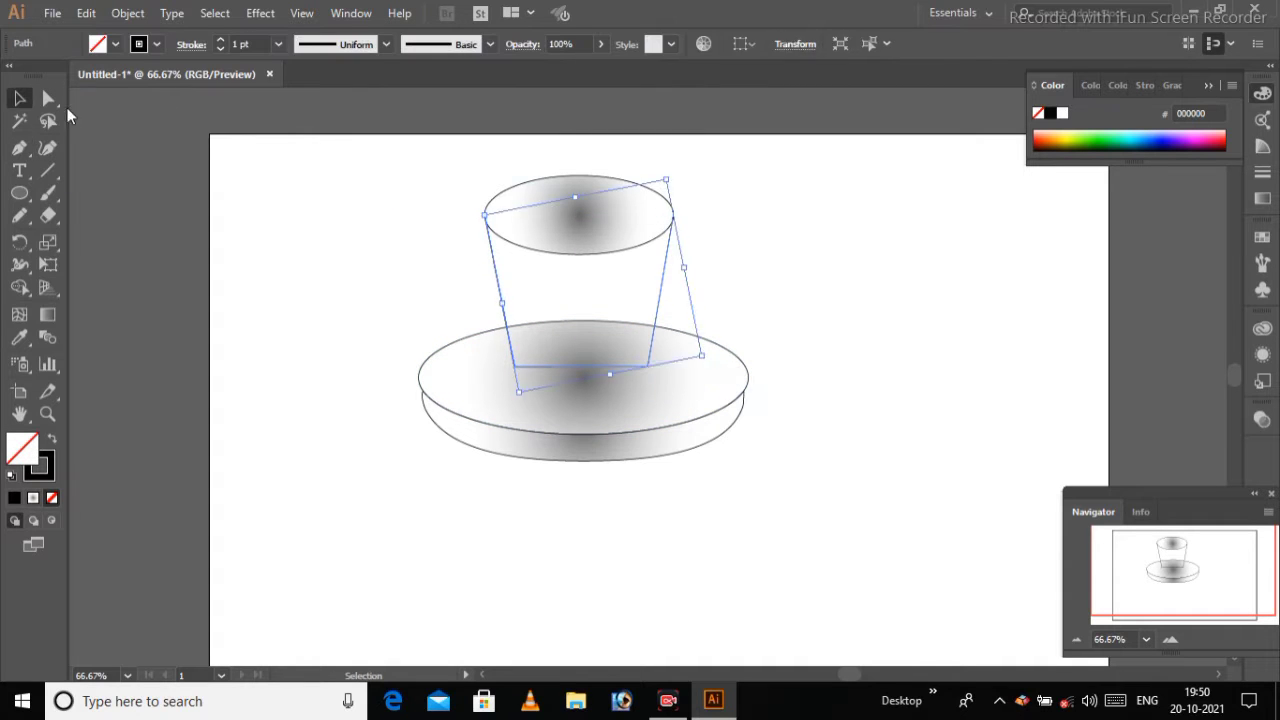
- Adjust the cup body's bottom corners into a rounded base and check the side-rim join
key("ctrl+equal")
key("ctrl+equal")
left_click_drag(645, 372, 796, 549)
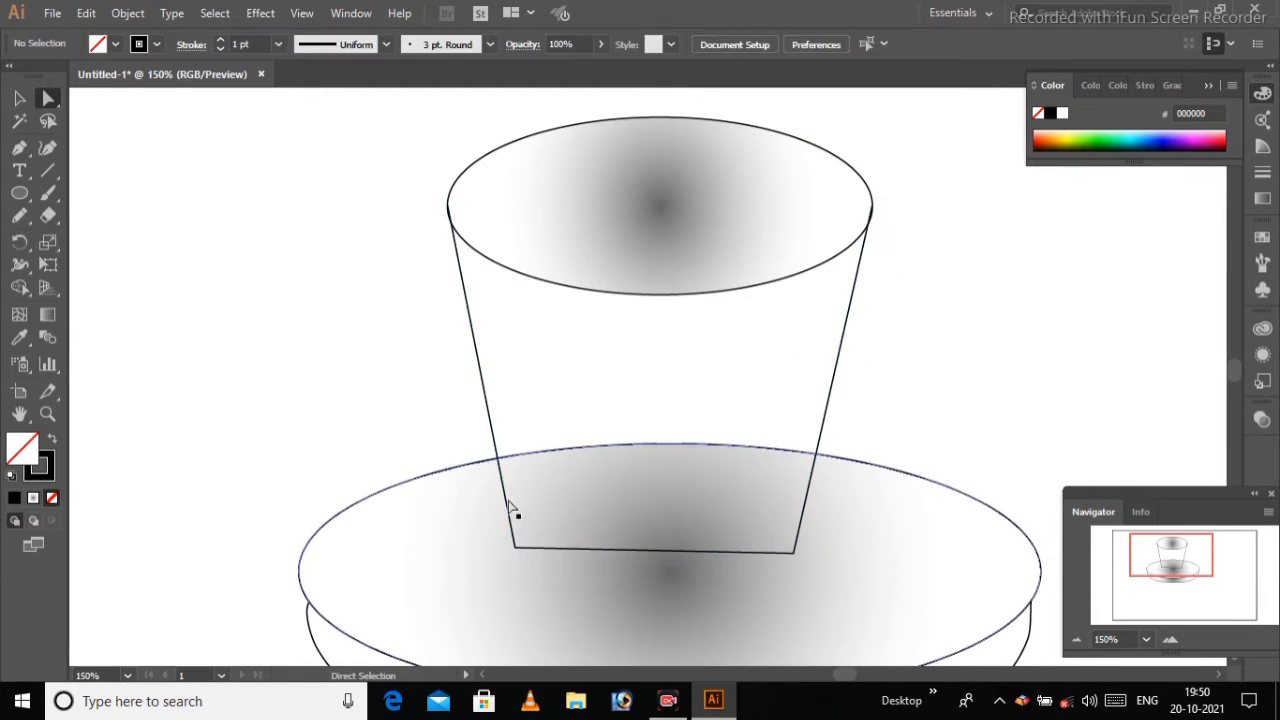
left_click(509, 514)
left_click_drag(528, 530, 571, 465)
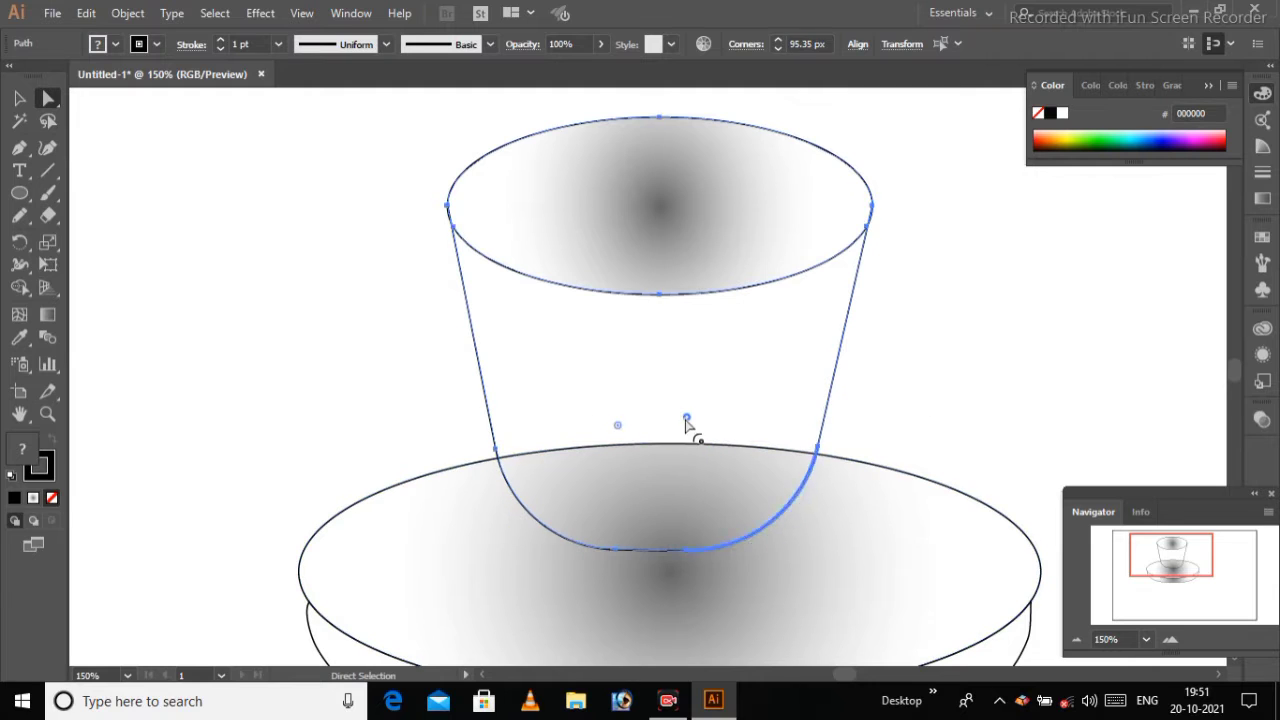
key("ctrl+z")
left_click_drag(791, 551, 782, 556)
left_click(529, 537)
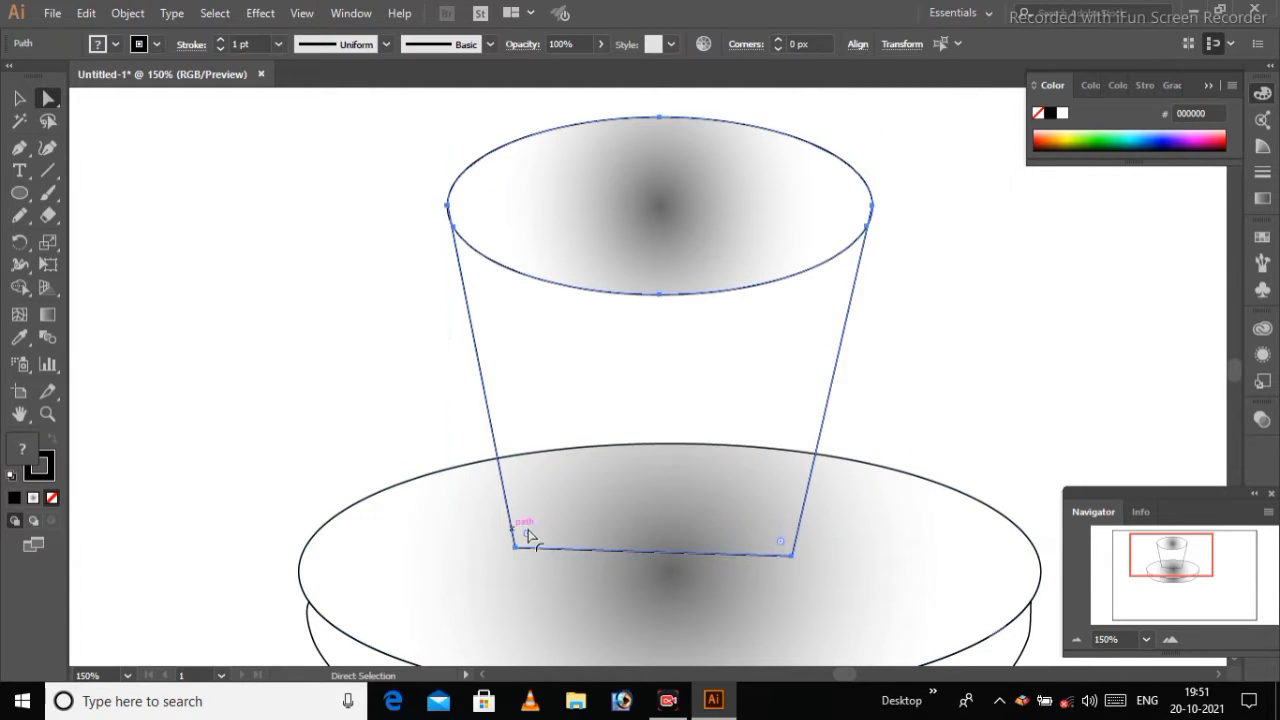
key("v")
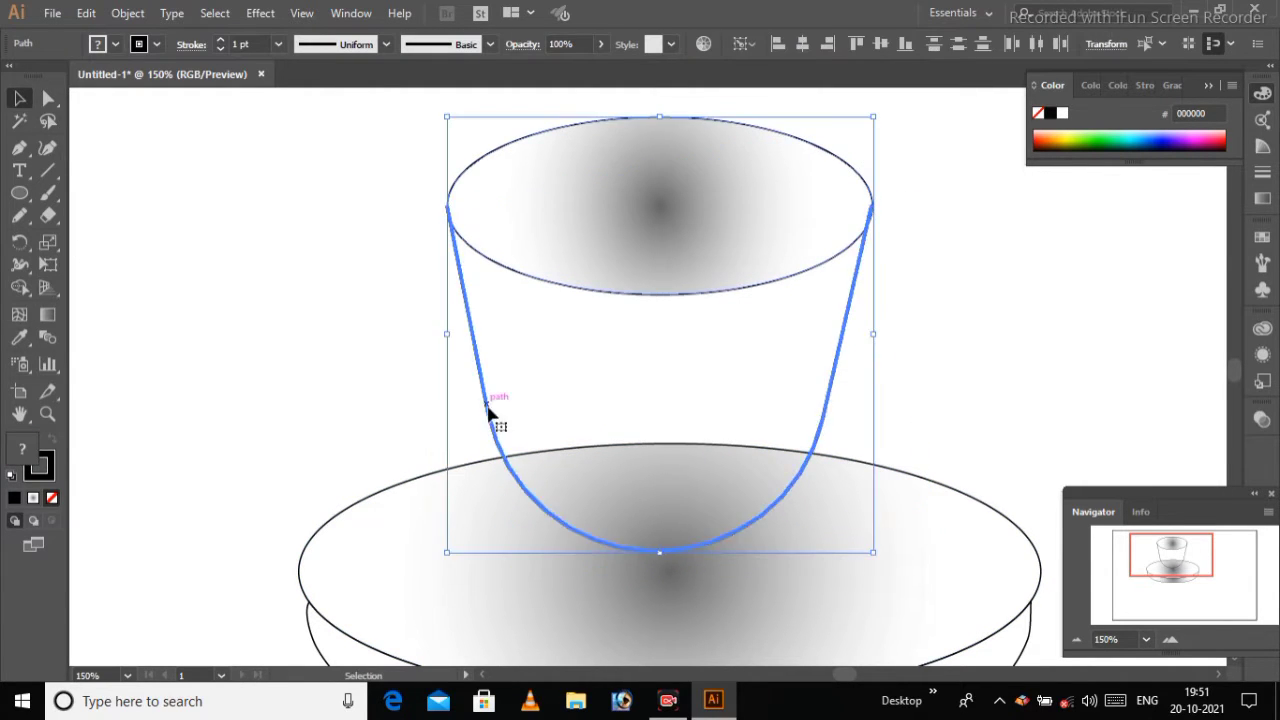
key("ctrl+plus")
key("ctrl+plus")
left_click(297, 398)
scroll(297, 398, "up", 3)
- Align the side tops with the rim and fill the cup body with a grey linear gradient
key("a")
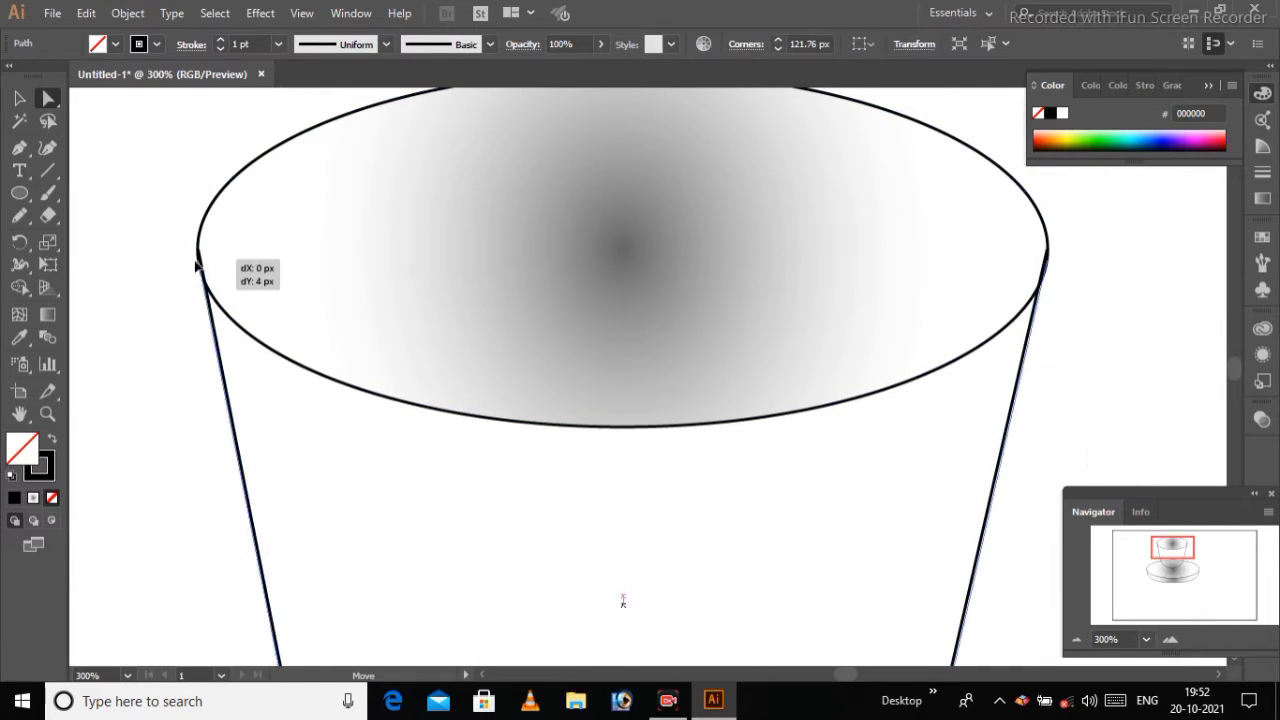
left_click_drag(200, 274, 200, 280)
left_click_drag(1046, 268, 1057, 286)
left_click(623, 291)
right_click(240, 412)
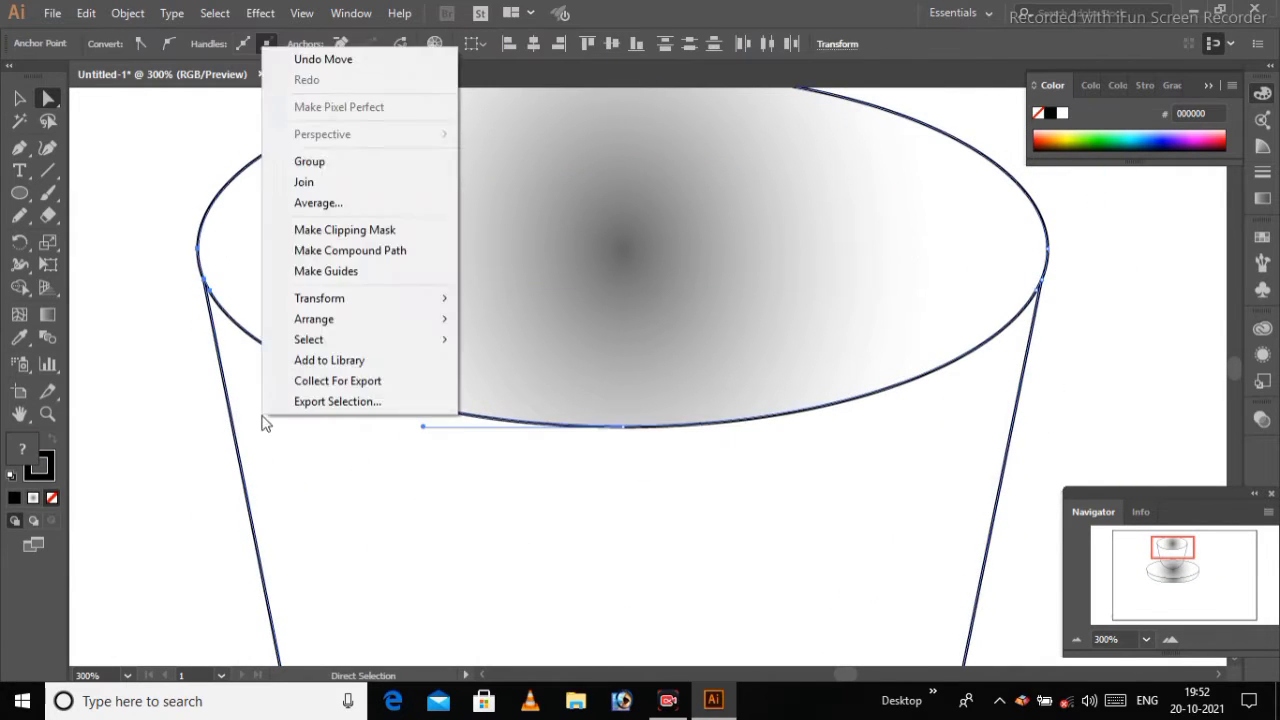
left_click(268, 338)
left_click(15, 498)
left_click(623, 389)
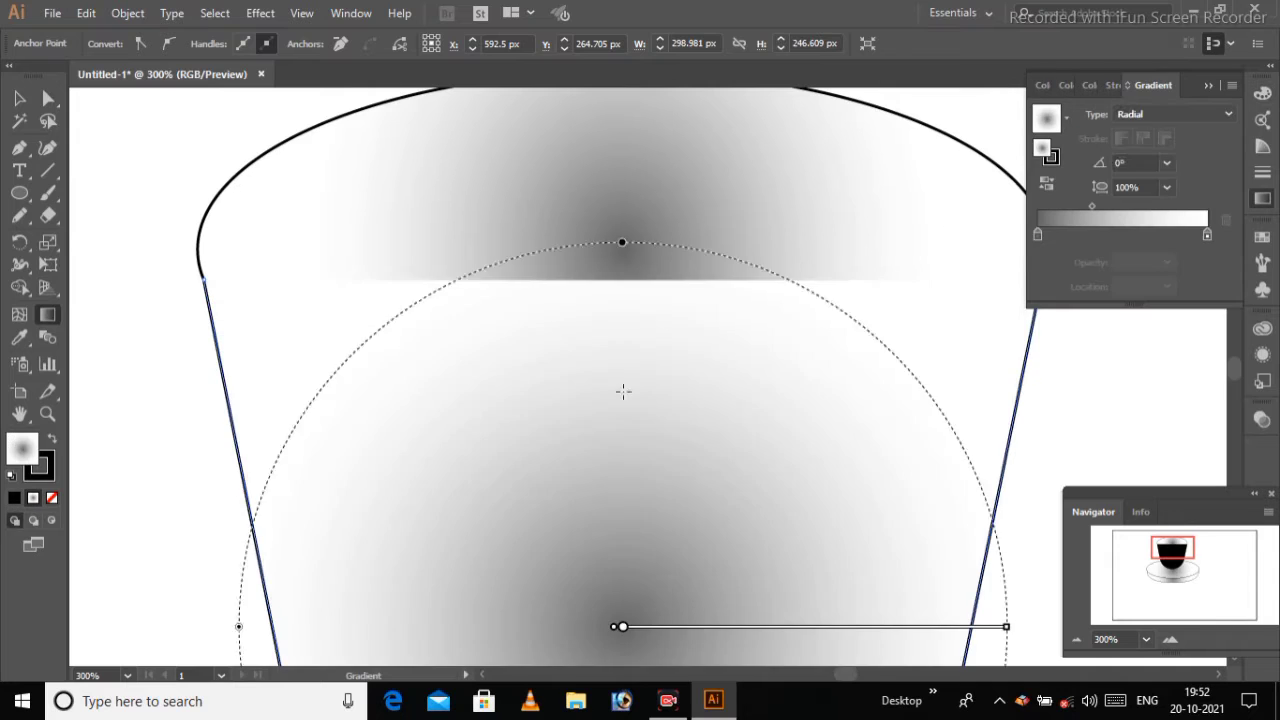
key("ctrl+minus")
left_click_drag(846, 237, 863, 606)
left_click_drag(1122, 355, 1266, 351)
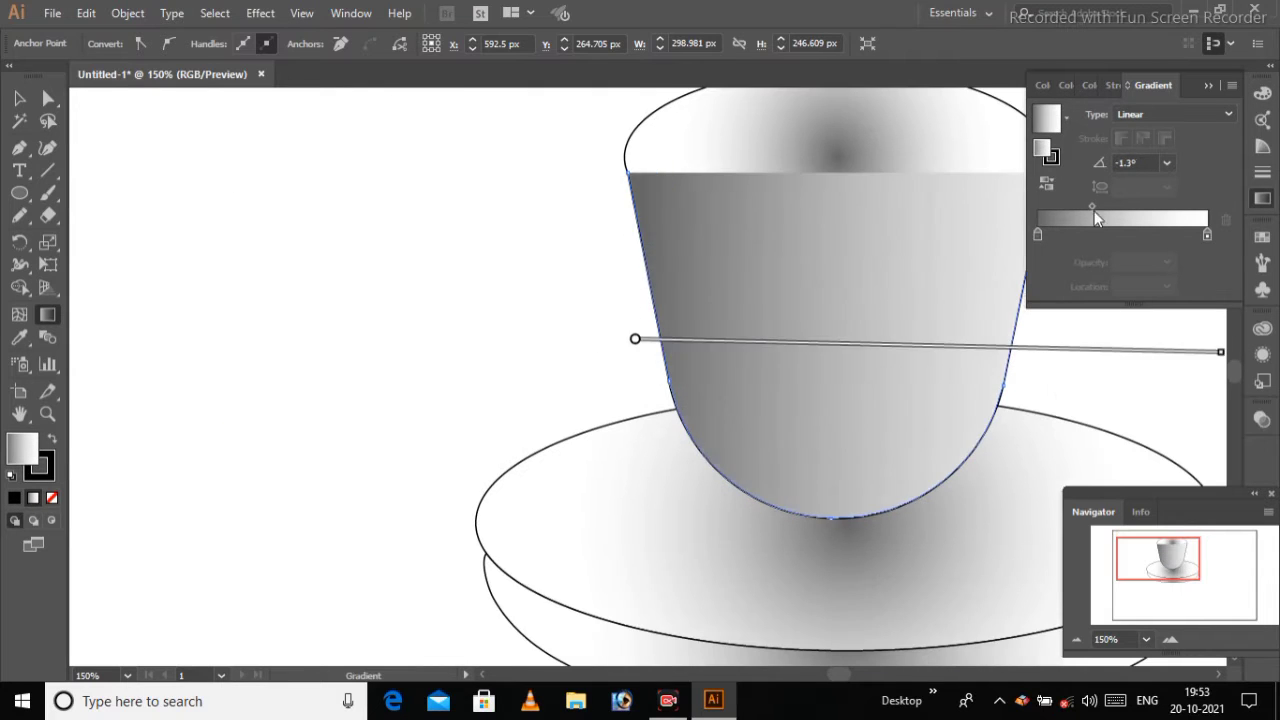
- Redraw the rim ellipse's radial gradient diagonally to shade the cup's inside
key("v")
left_click(612, 158)
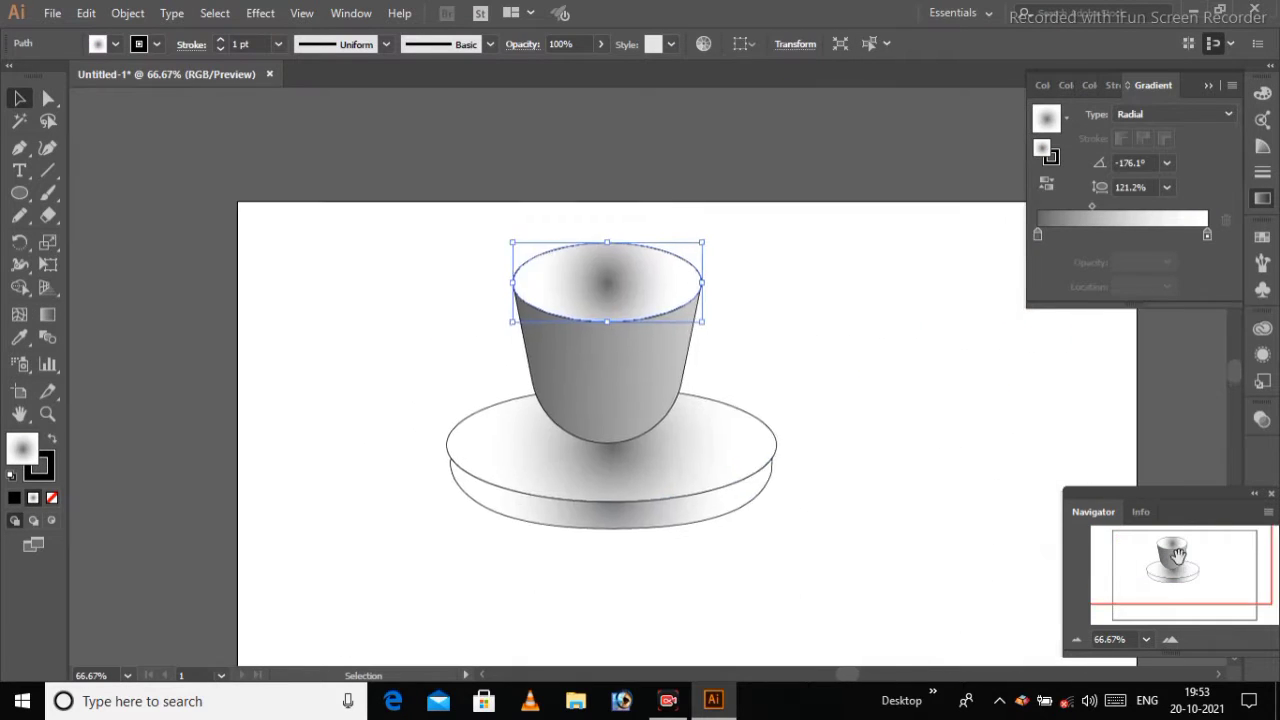
left_click_drag(528, 379, 614, 271)
key("g")
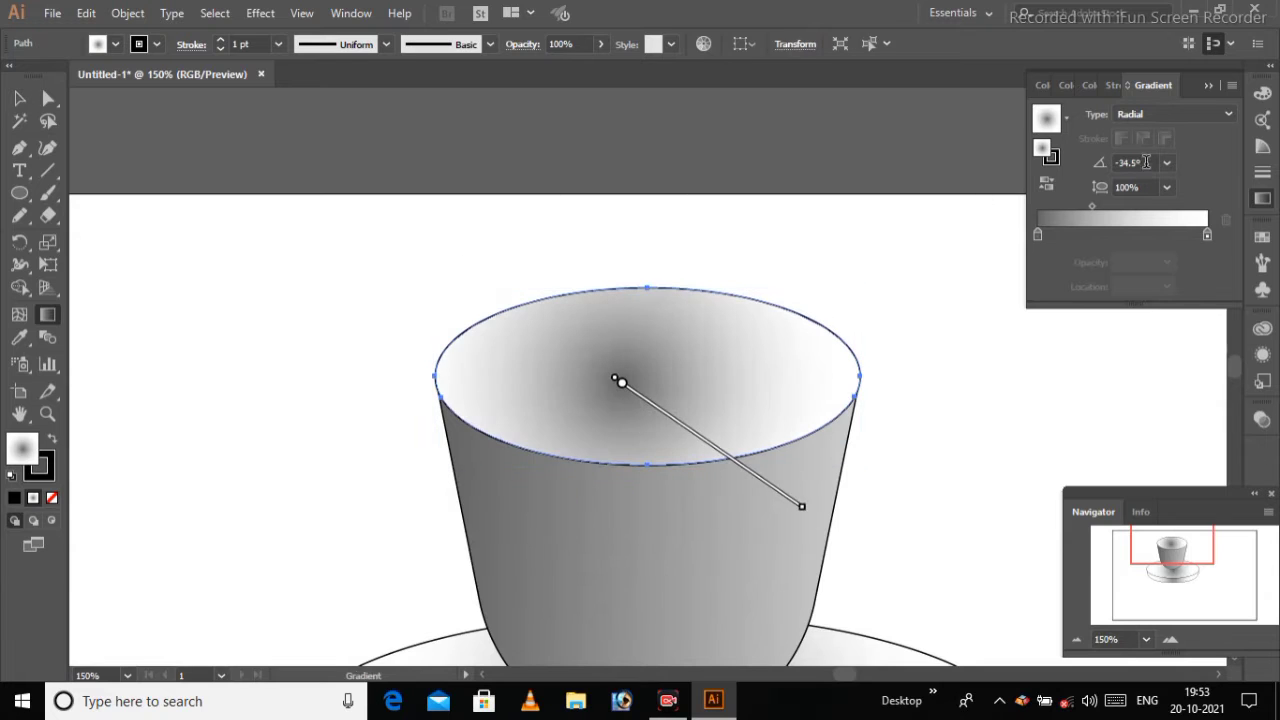
left_click(1205, 236)
left_click(1040, 234)
left_click_drag(518, 305, 815, 487)
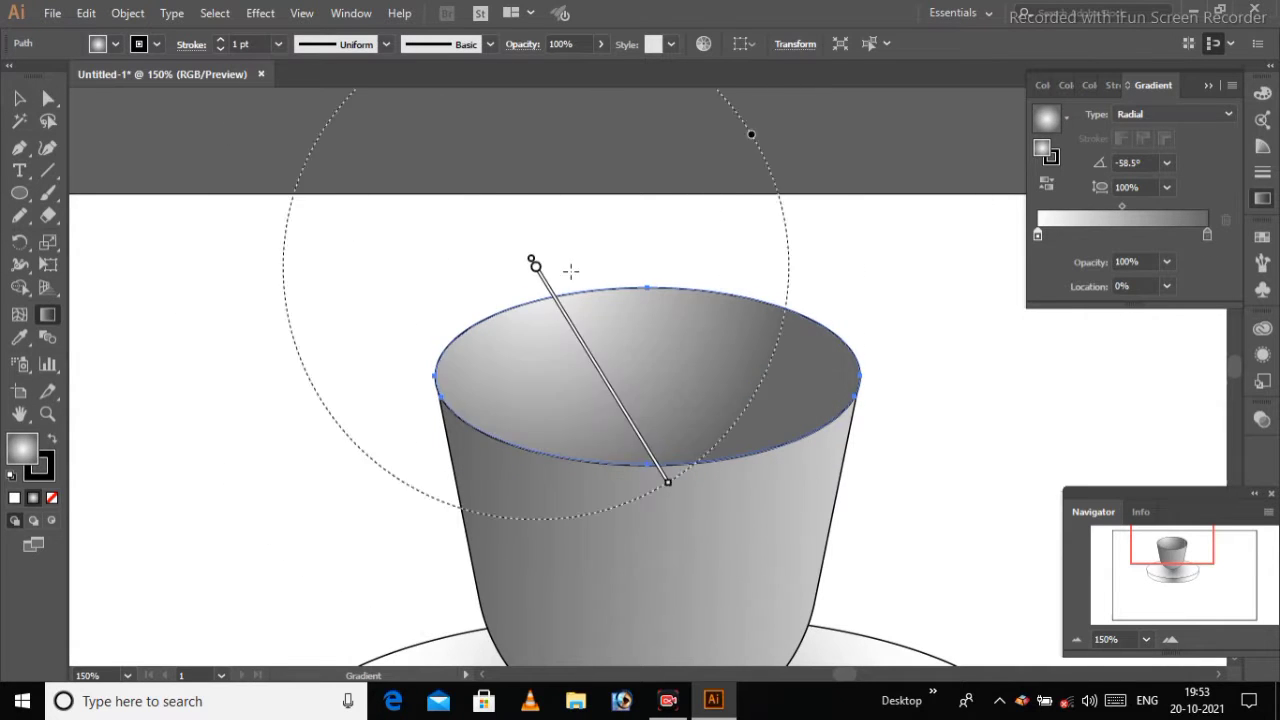
left_click_drag(514, 303, 714, 477)
key("ctrl+shift+a")
key("ctrl+1")
key("ctrl+equal")
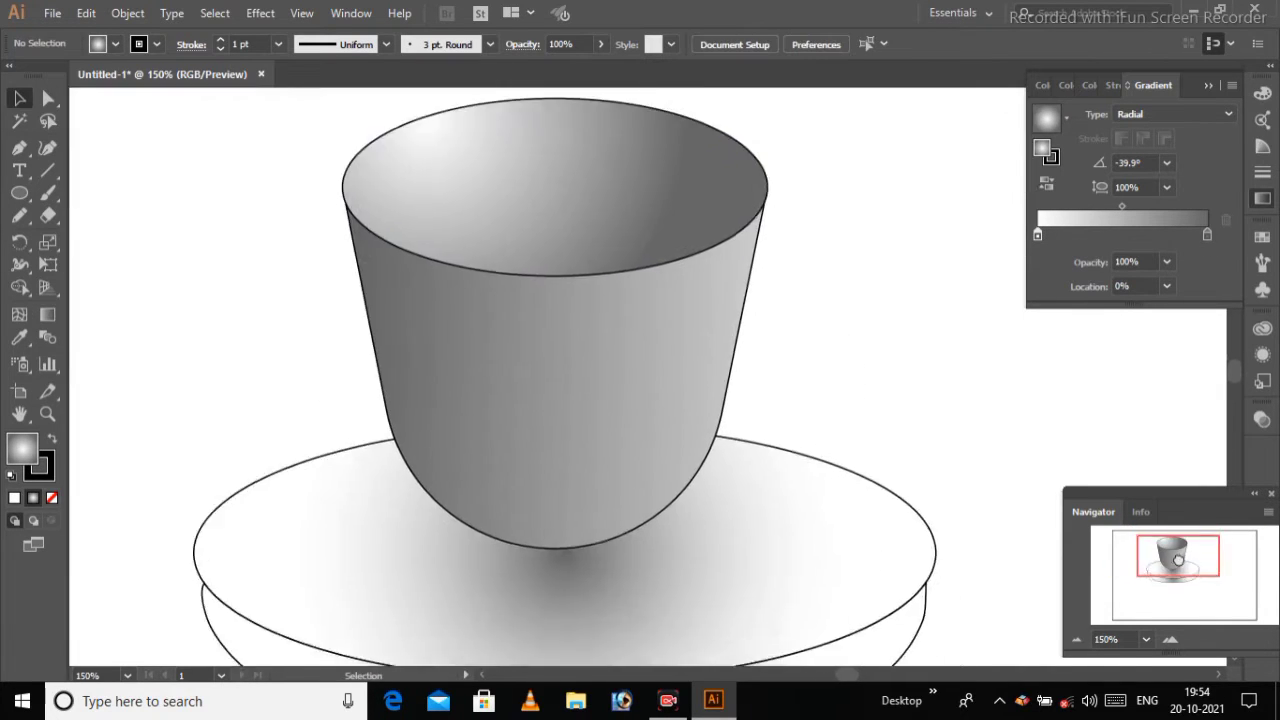
left_click(791, 380)
- Lower the cup rim about 22 px and move the saucer top ellipse's left point
left_click(48, 98)
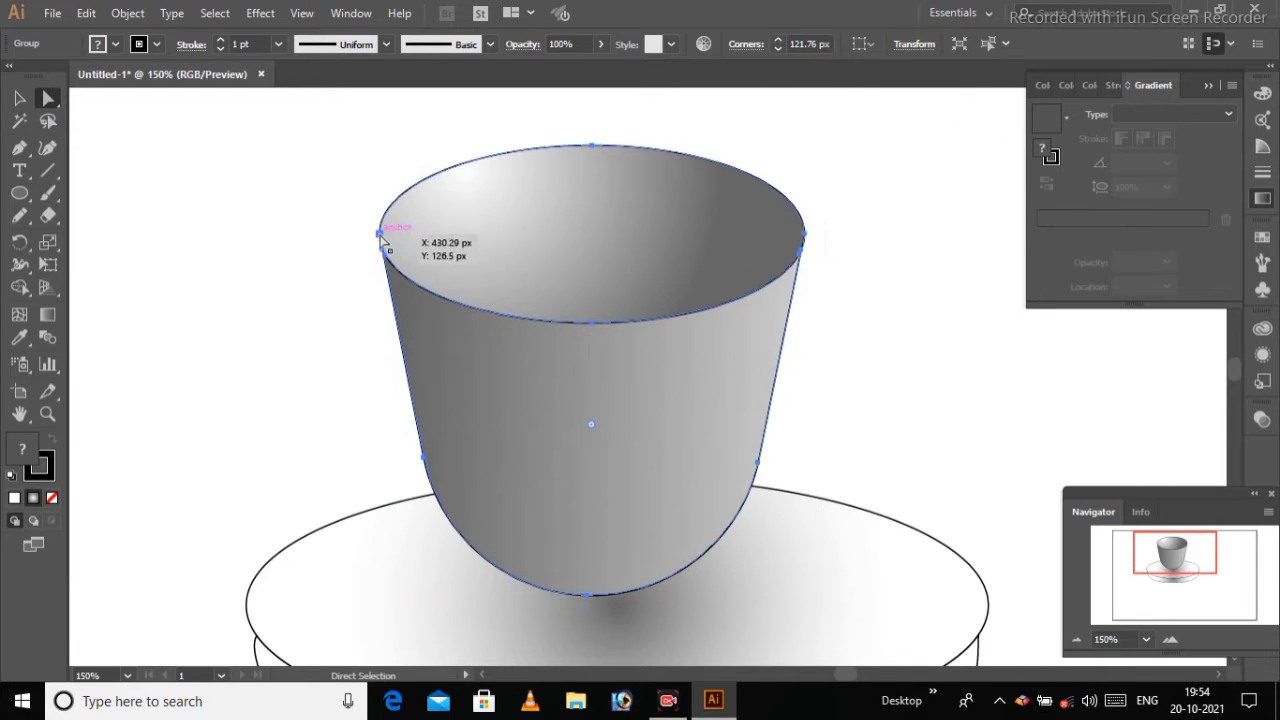
left_click_drag(394, 240, 867, 250)
key("ctrl+z")
left_click_drag(608, 152, 608, 175)
scroll(608, 175, "down", 5)
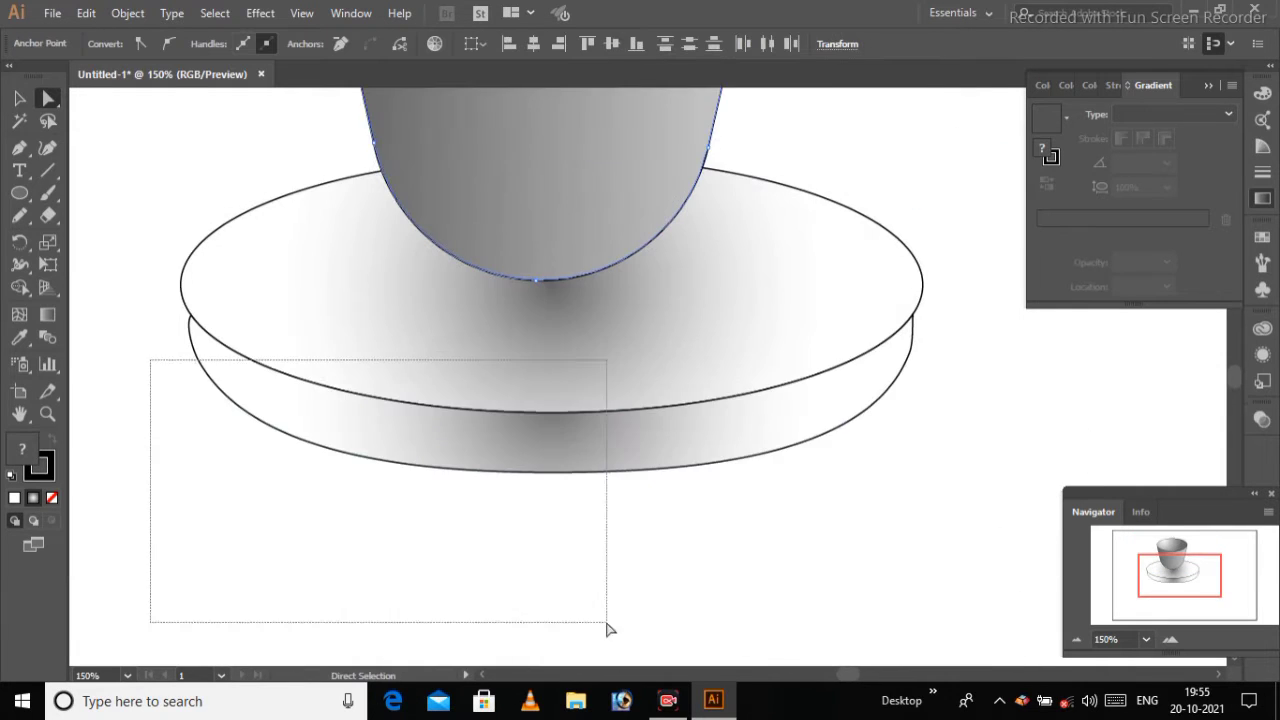
left_click_drag(149, 357, 608, 623)
mouse_move(181, 210)
left_mouse_down()
mouse_move(617, 380)
mouse_move(605, 382)
left_mouse_up()
left_click(300, 343)
- Re-angle the saucer band's radial gradient to about 144.7°
key("ctrl+equal")
key("ctrl+minus")
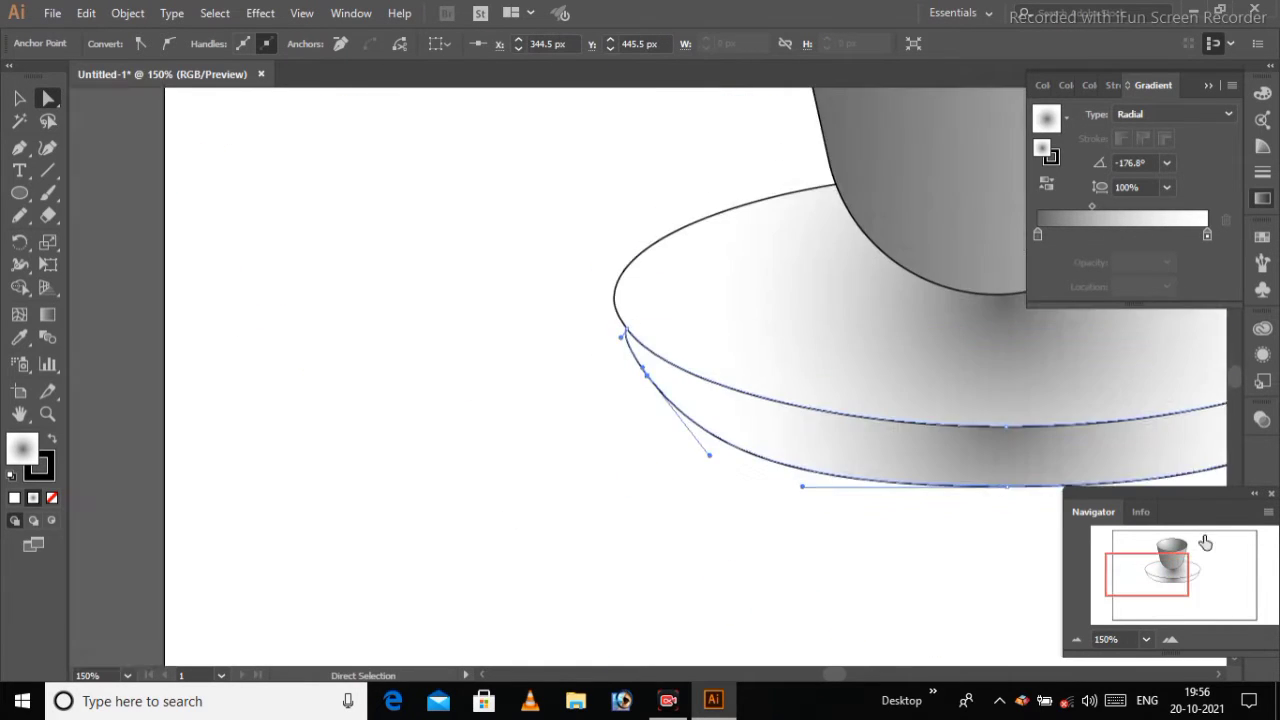
key("ctrl+minus")
scroll(286, 531, "down", 3)
left_click(601, 399)
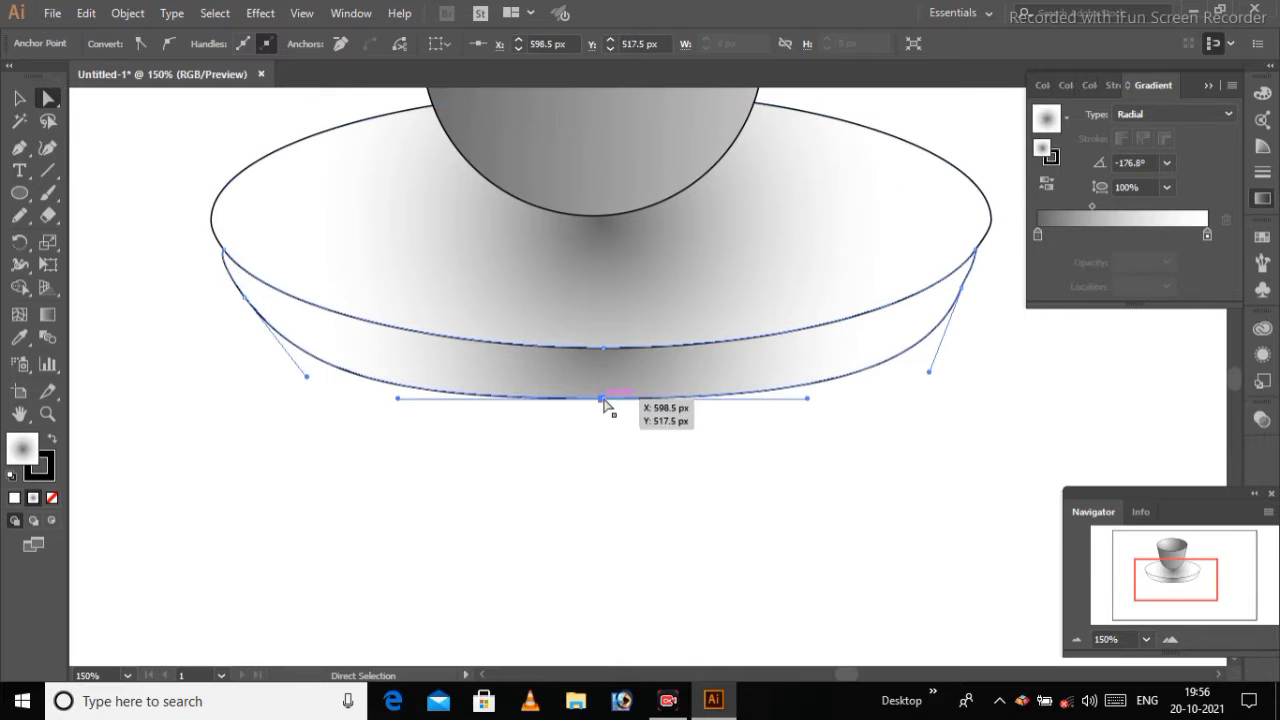
left_click(48, 314)
left_click_drag(443, 380, 834, 357)
left_click_drag(623, 429, 537, 249)
left_click_drag(206, 171, 600, 447)
- Stroke the saucer band and top ellipse outlines light grey 999999
key("v")
key("ctrl+0")
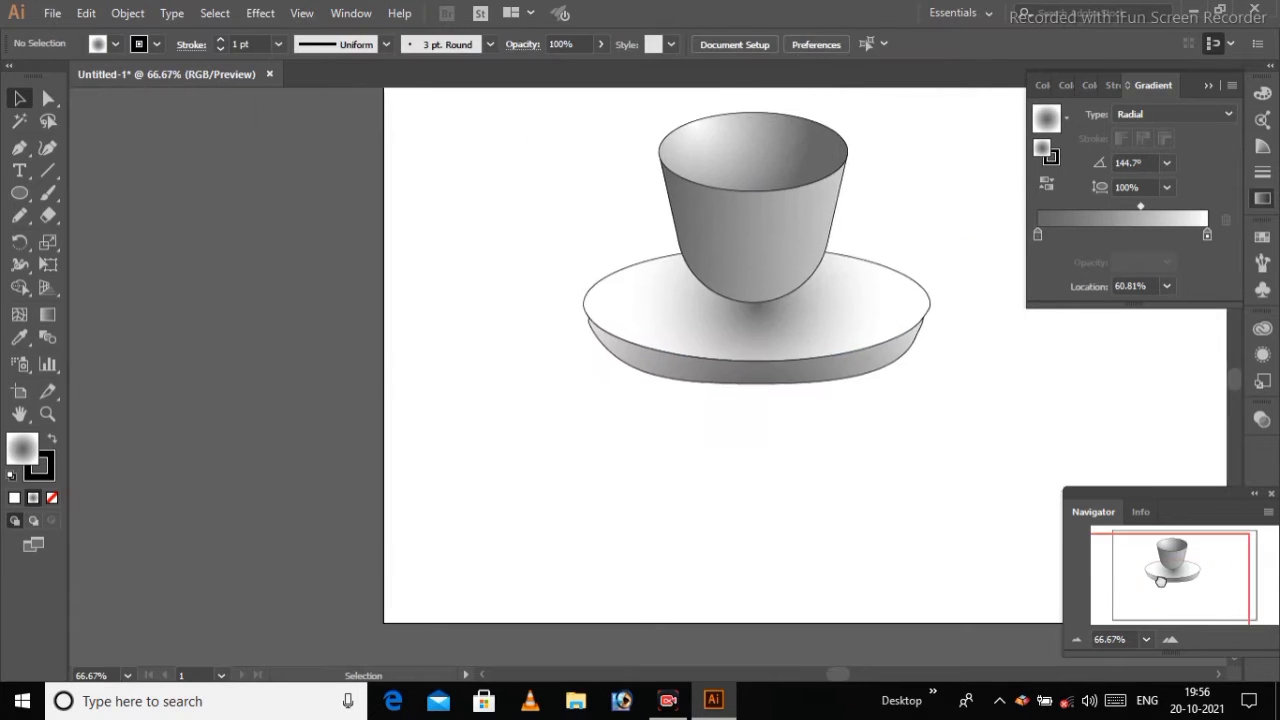
key("ctrl+plus")
key("ctrl+plus")
key("ctrl+plus")
left_click(420, 480)
double_click(22, 448)
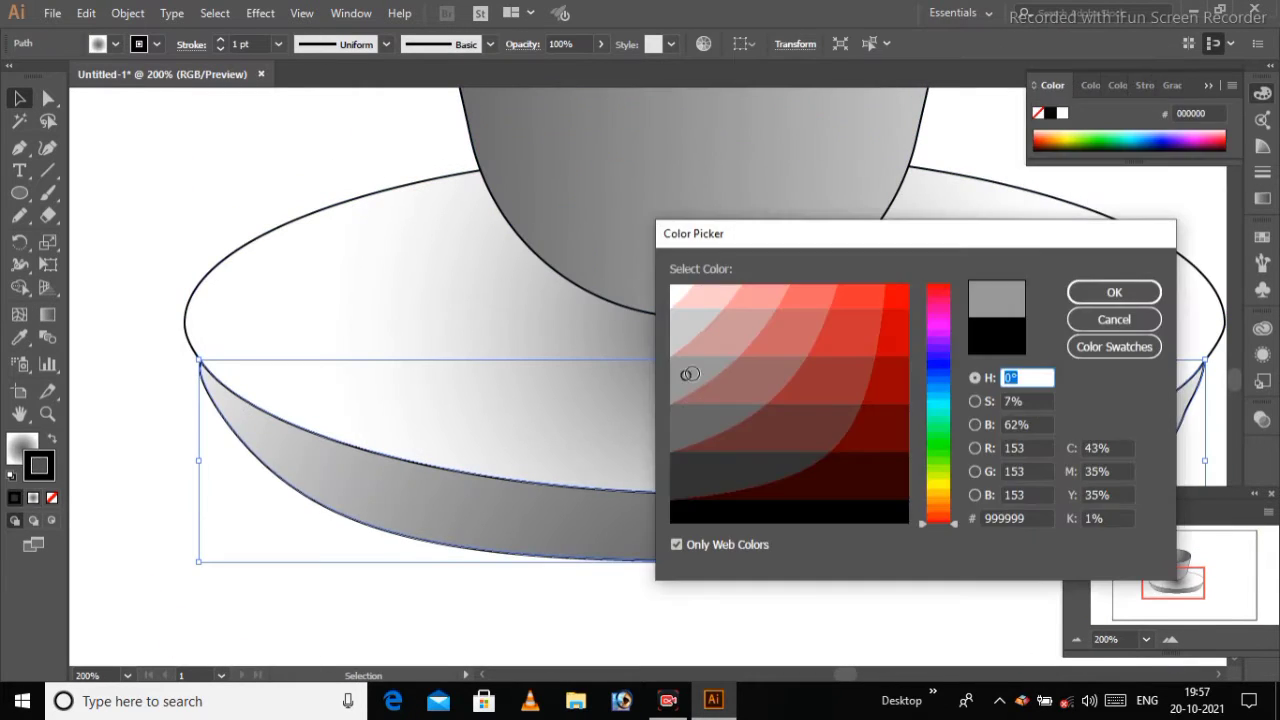
left_click(1114, 292)
left_click(1186, 427)
left_click(1150, 330)
double_click(38, 465)
left_click(1114, 292)
left_click(760, 620)
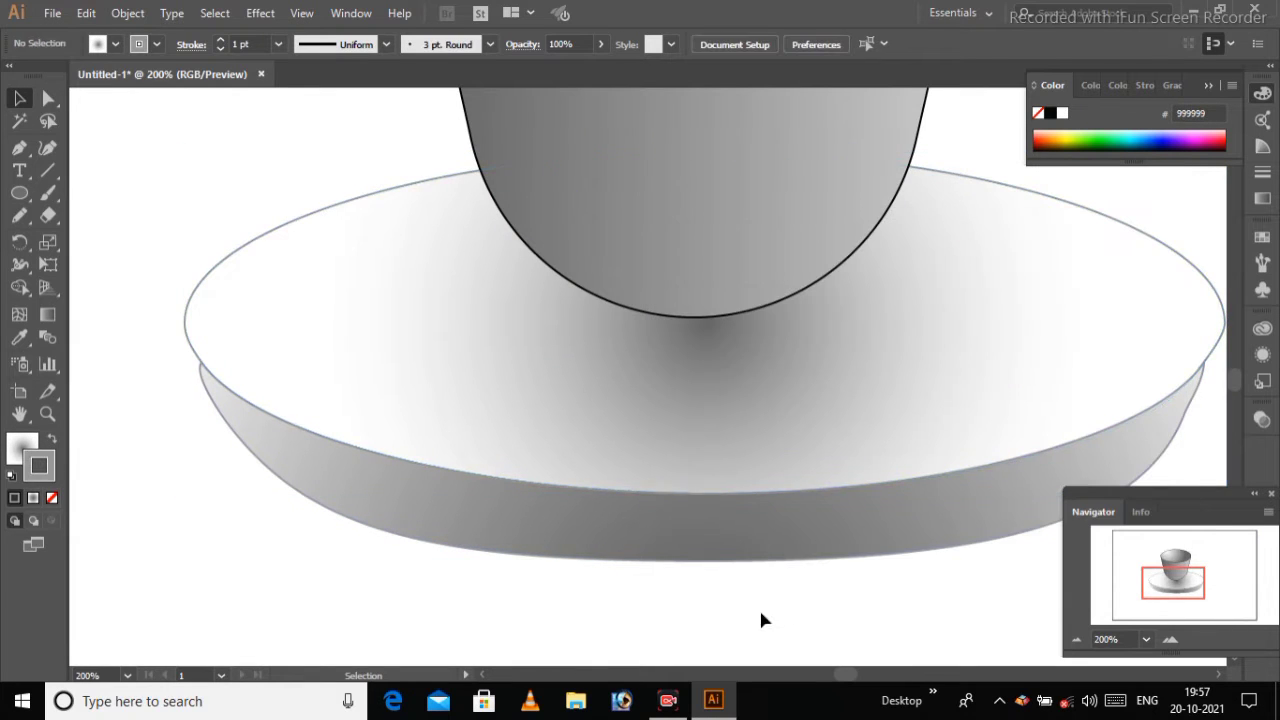
key("ctrl+minus")
- Draw the handle path with the Pen tool on the cup's right side
left_click(19, 147)
key("ctrl+plus")
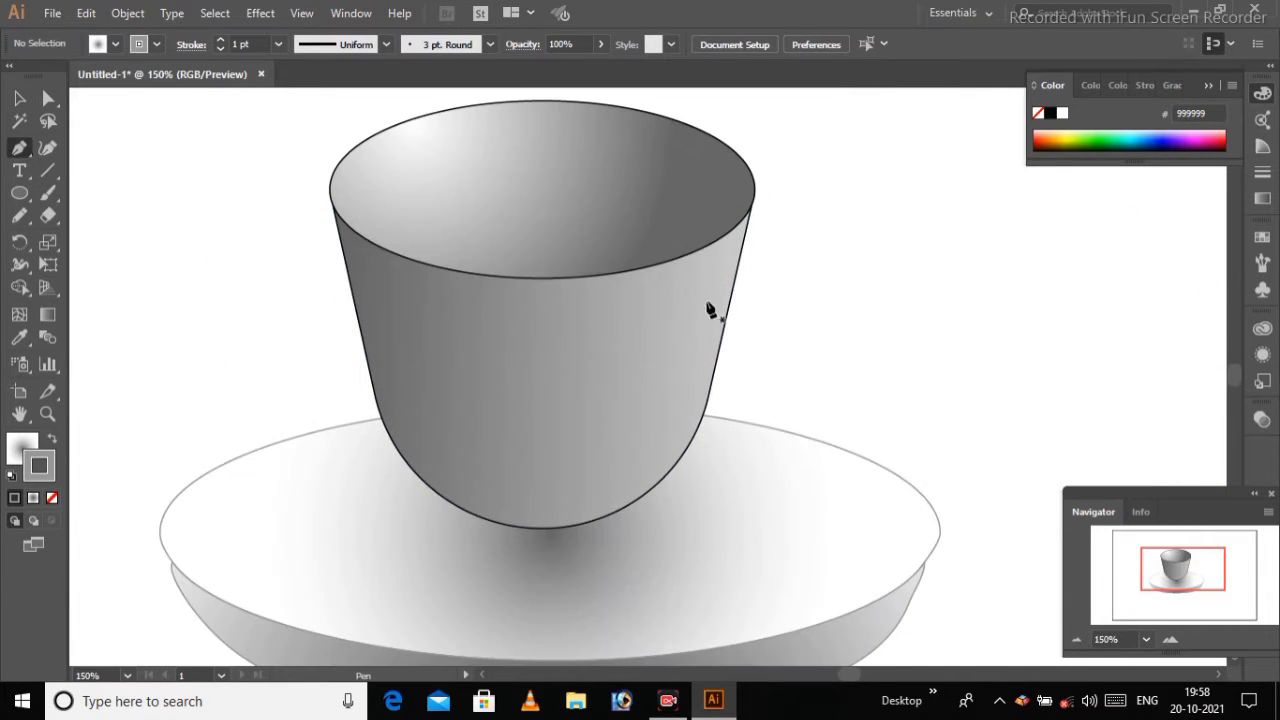
left_click(690, 298)
left_click_drag(694, 268, 757, 251)
left_click(800, 330)
left_click(688, 392)
left_click(680, 445)
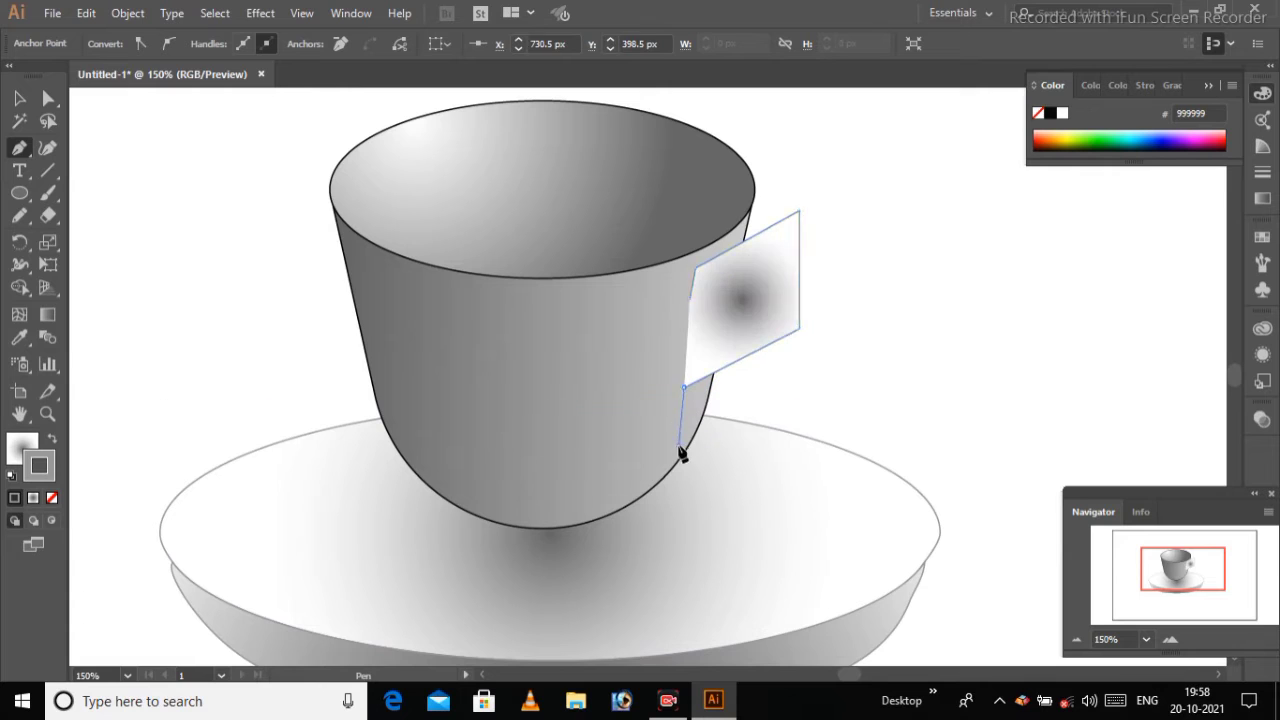
key("v")
- Give the handle no fill and a 13 pt stroke, then round its corners
key("slash")
type("13")
key("Return")
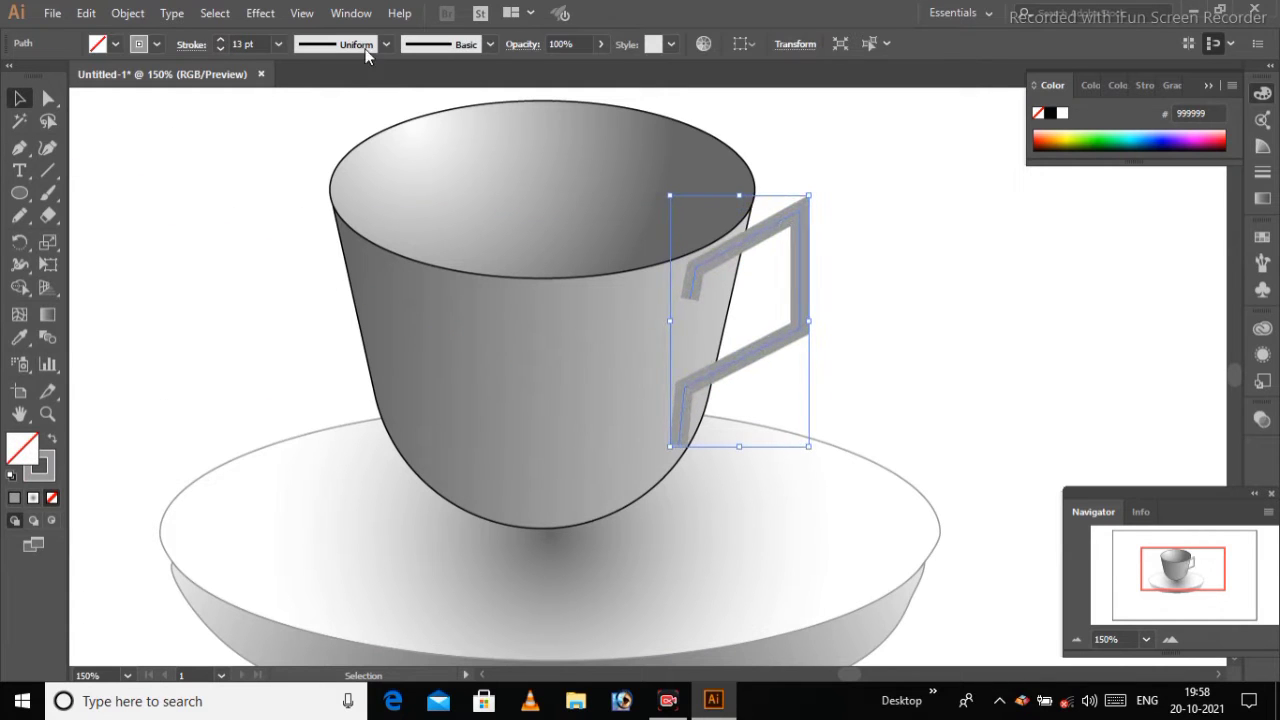
key("Return")
key("Escape")
key("a")
left_click(1145, 85)
scroll(831, 280, "up", 2)
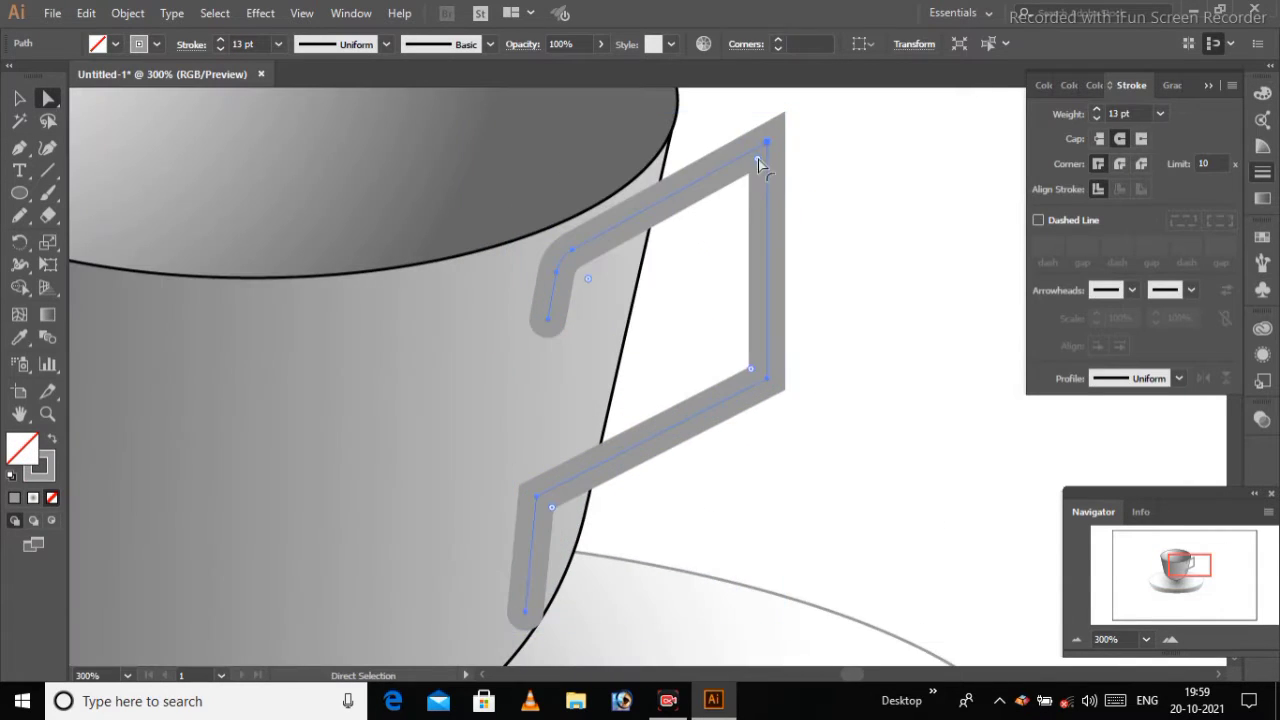
left_click(604, 550)
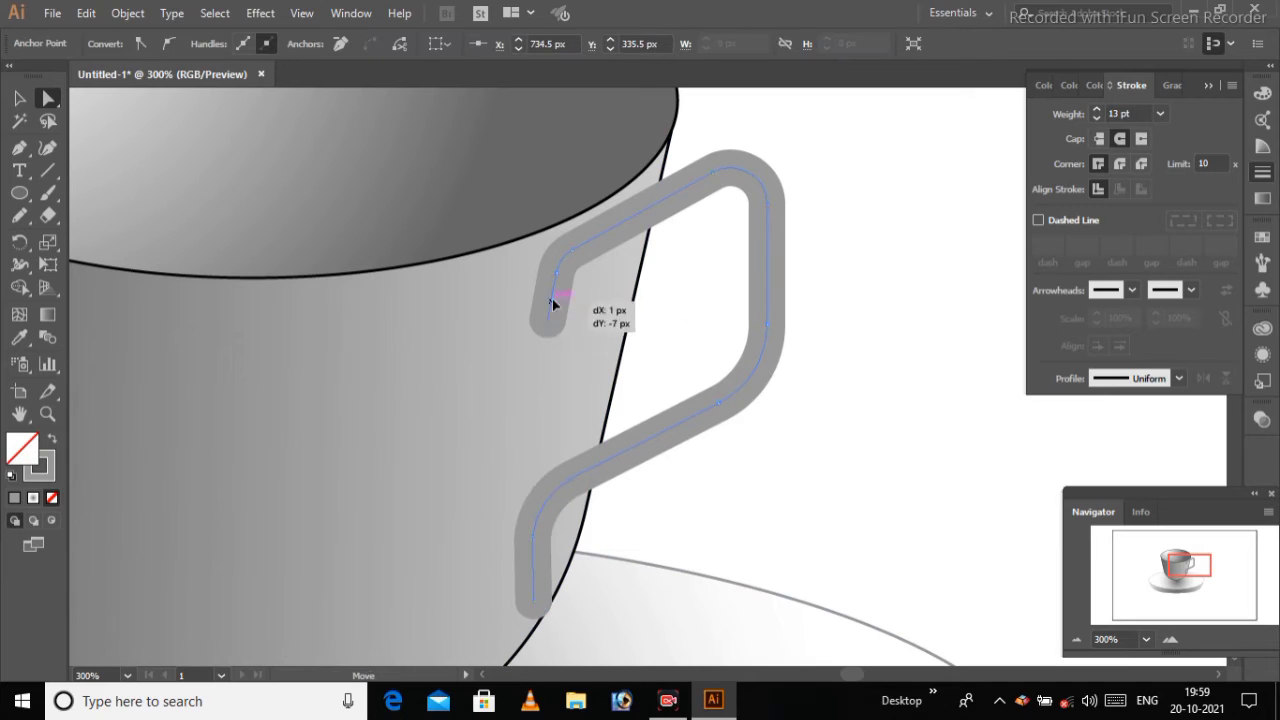
- Apply a grey gradient along the handle's stroke, leaving its fill empty
left_click(1172, 85)
left_click(1046, 118)
left_click(1046, 152)
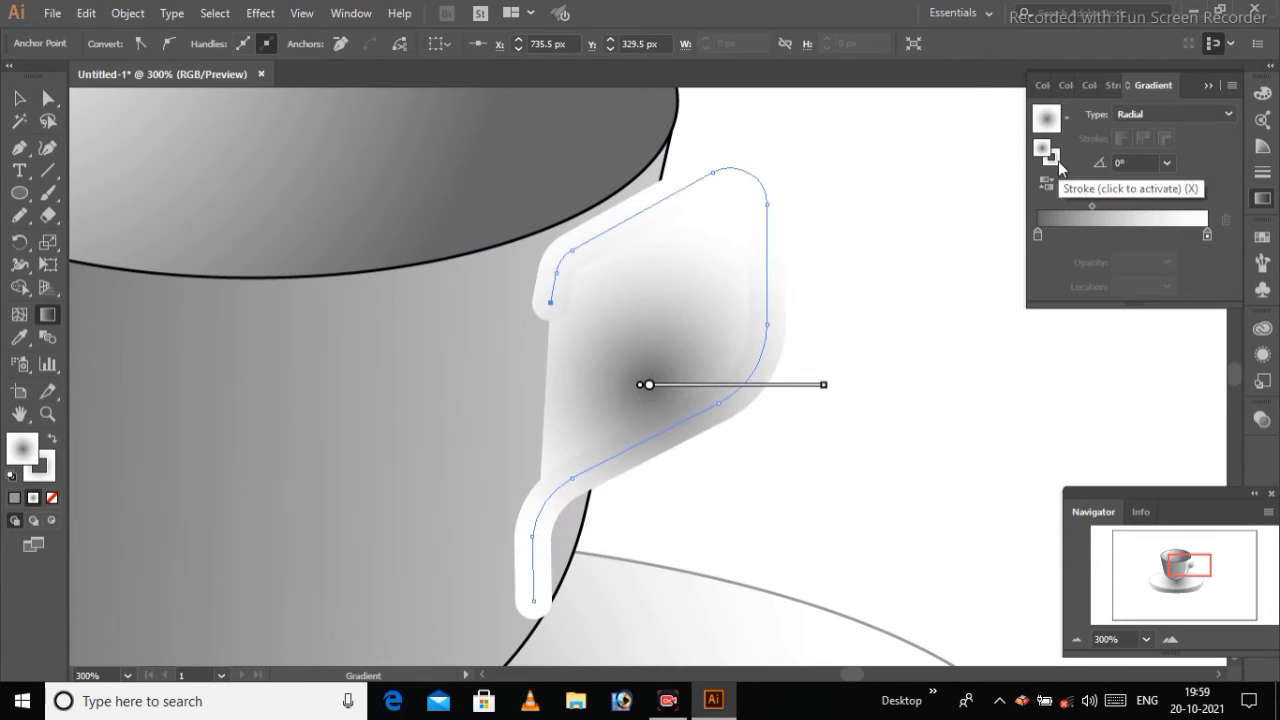
mouse_move(1040, 234)
left_mouse_down()
mouse_move(1088, 240)
mouse_move(1078, 236)
left_mouse_up()
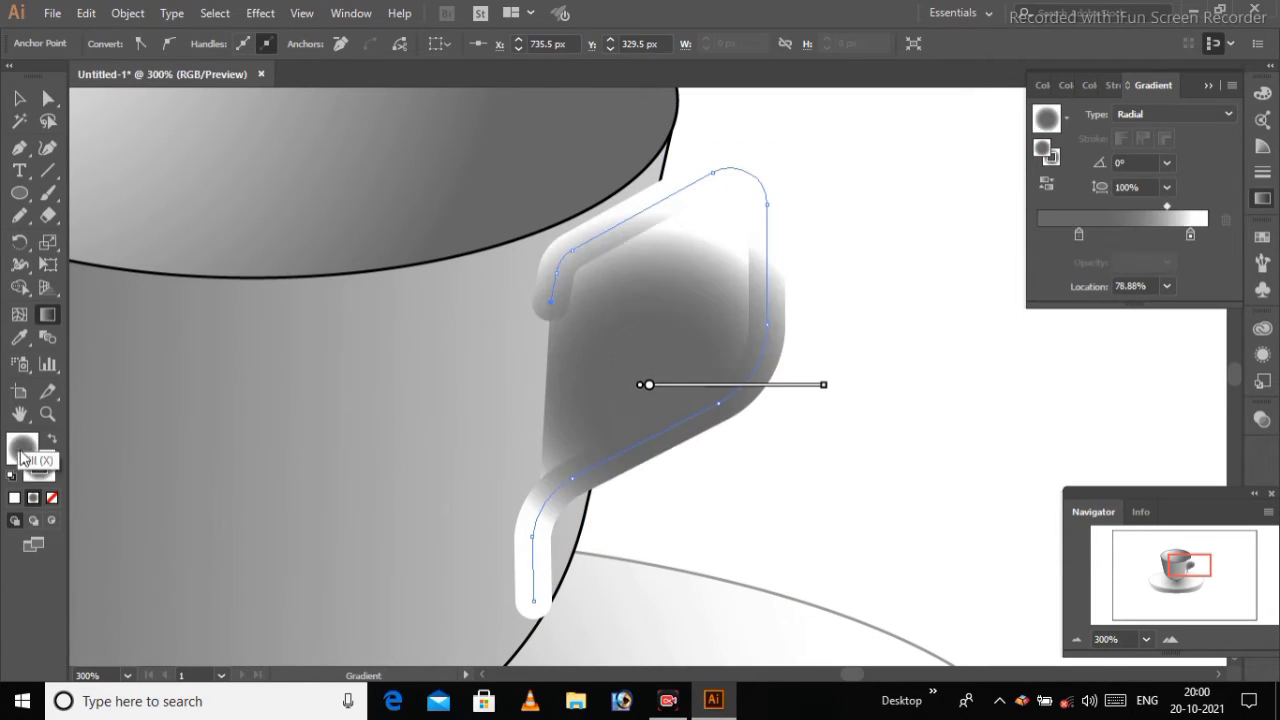
left_click_drag(466, 560, 677, 371)
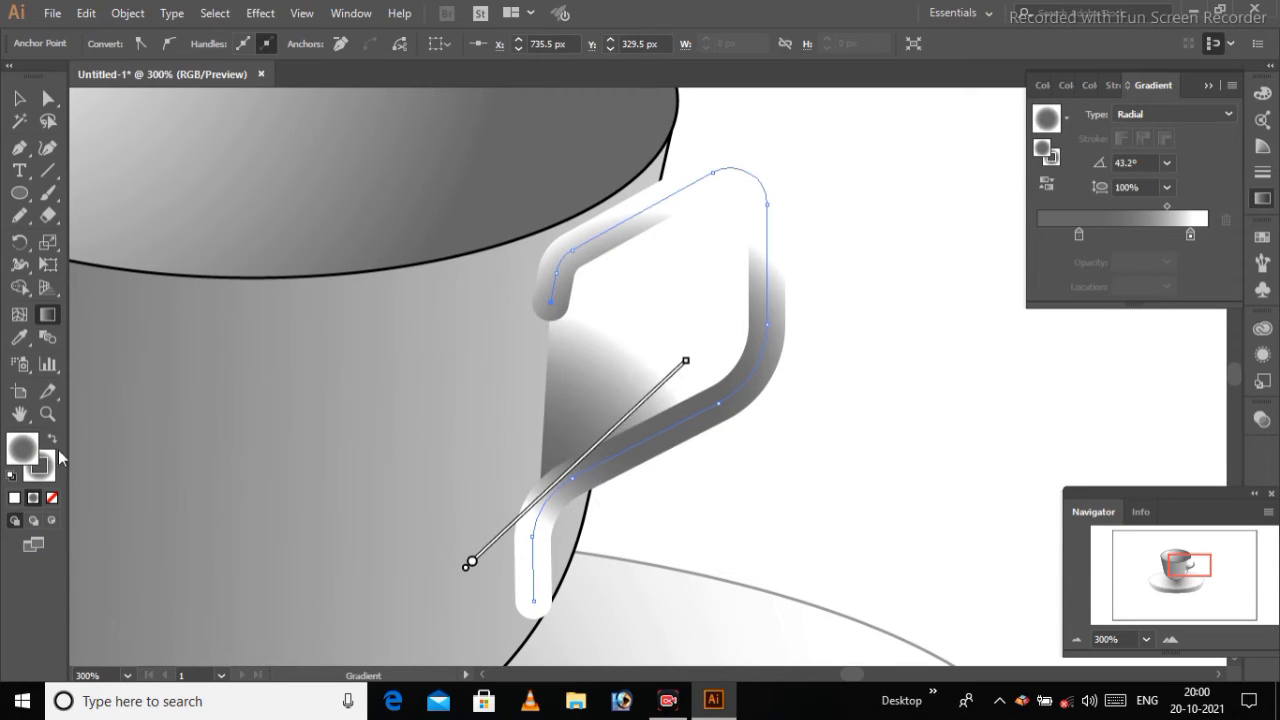
key("slash")
key("v")
left_click(931, 354)
key("g")
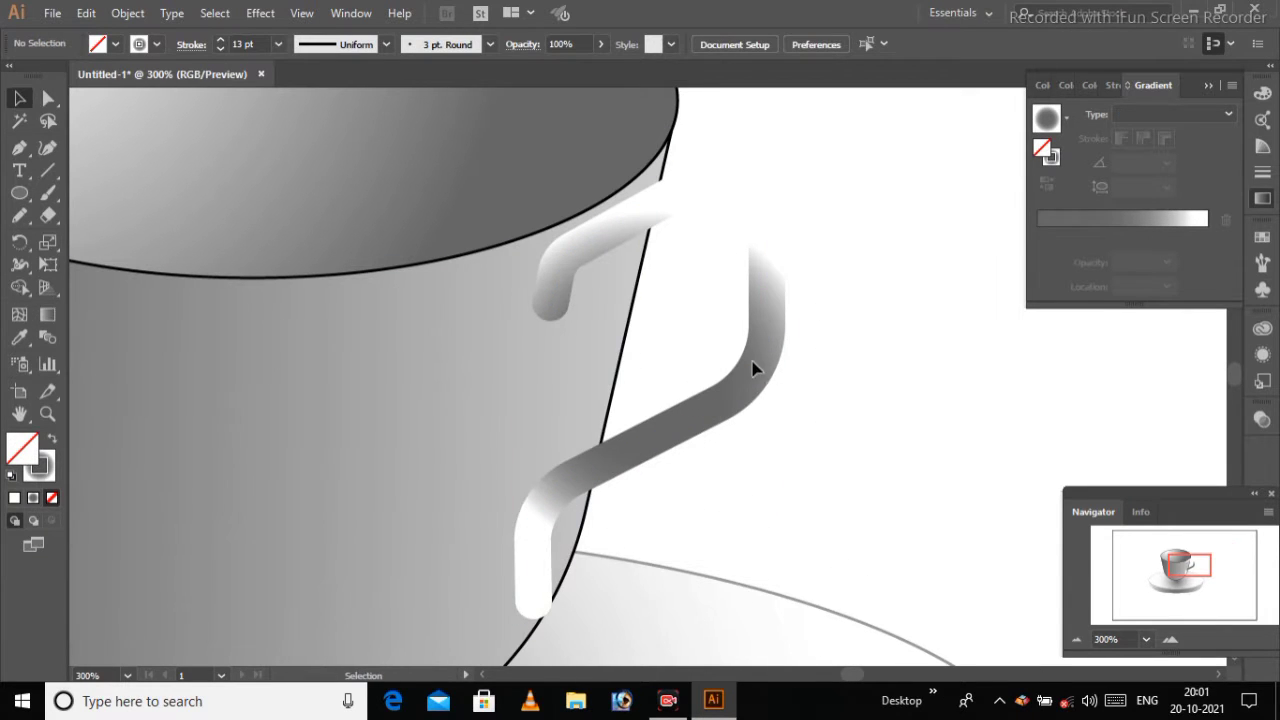
left_click(694, 423)
left_click_drag(757, 190, 578, 637)
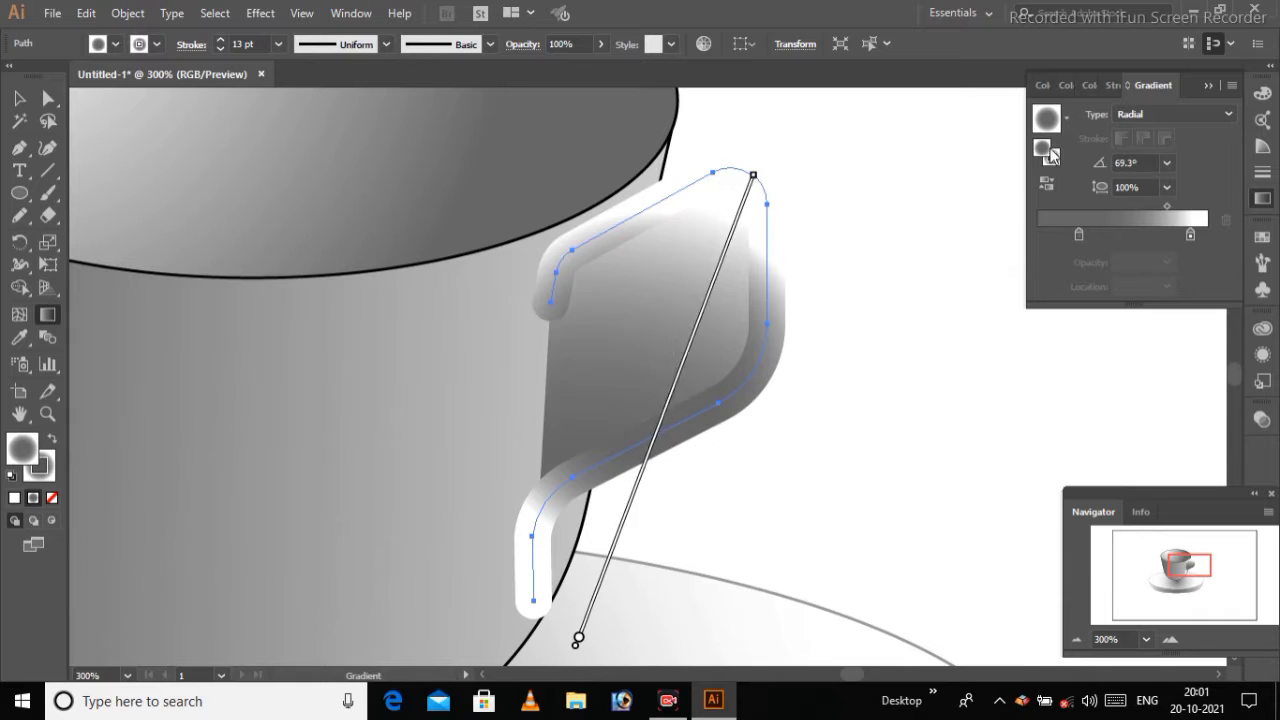
key("ctrl+z")
key("ctrl+z")
key("ctrl+minus")
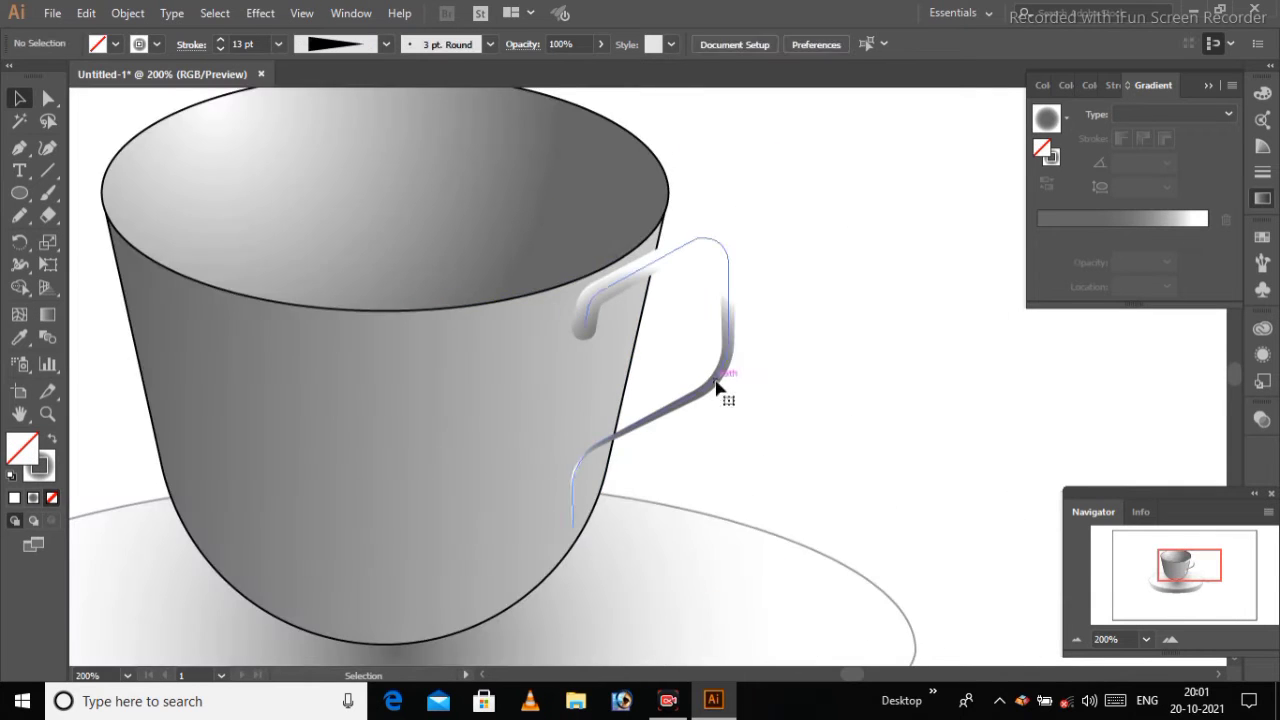
- Give the handle stroke an arc width profile that tapers toward its ends
left_click(386, 43)
left_click(320, 250)
key("a")
left_click_drag(830, 248, 630, 530)
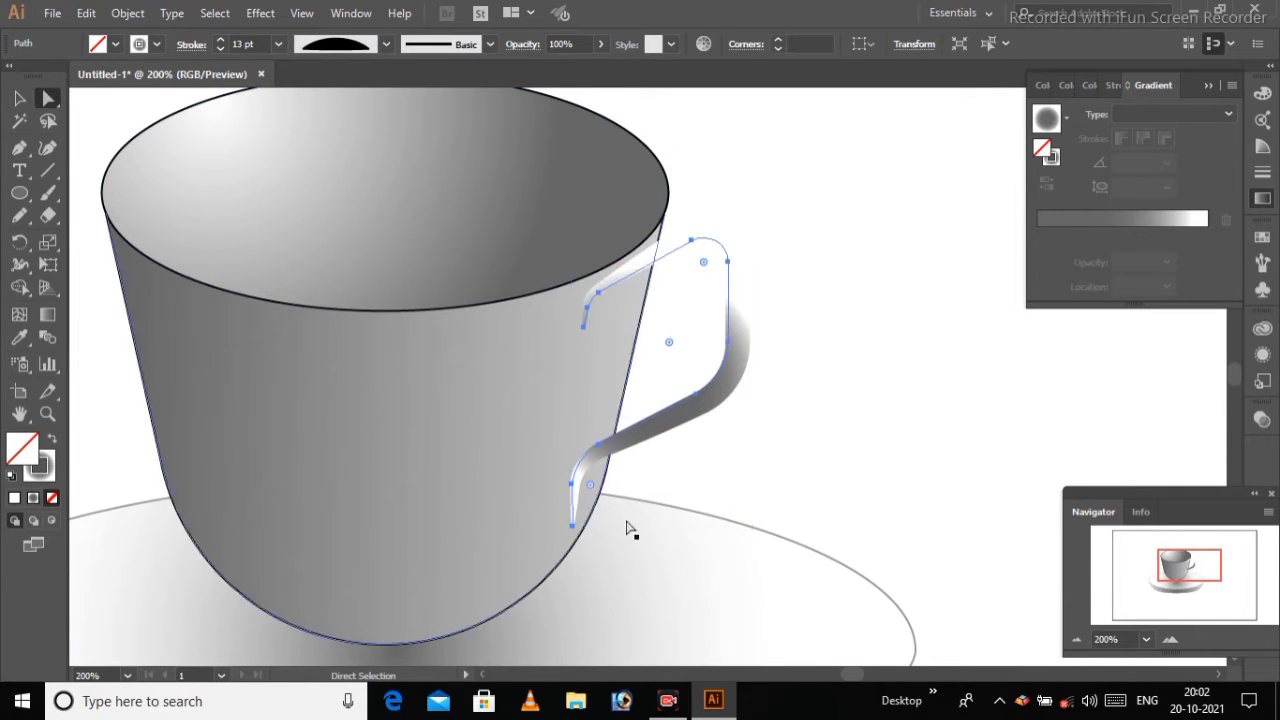
left_click(671, 486)
key("v")
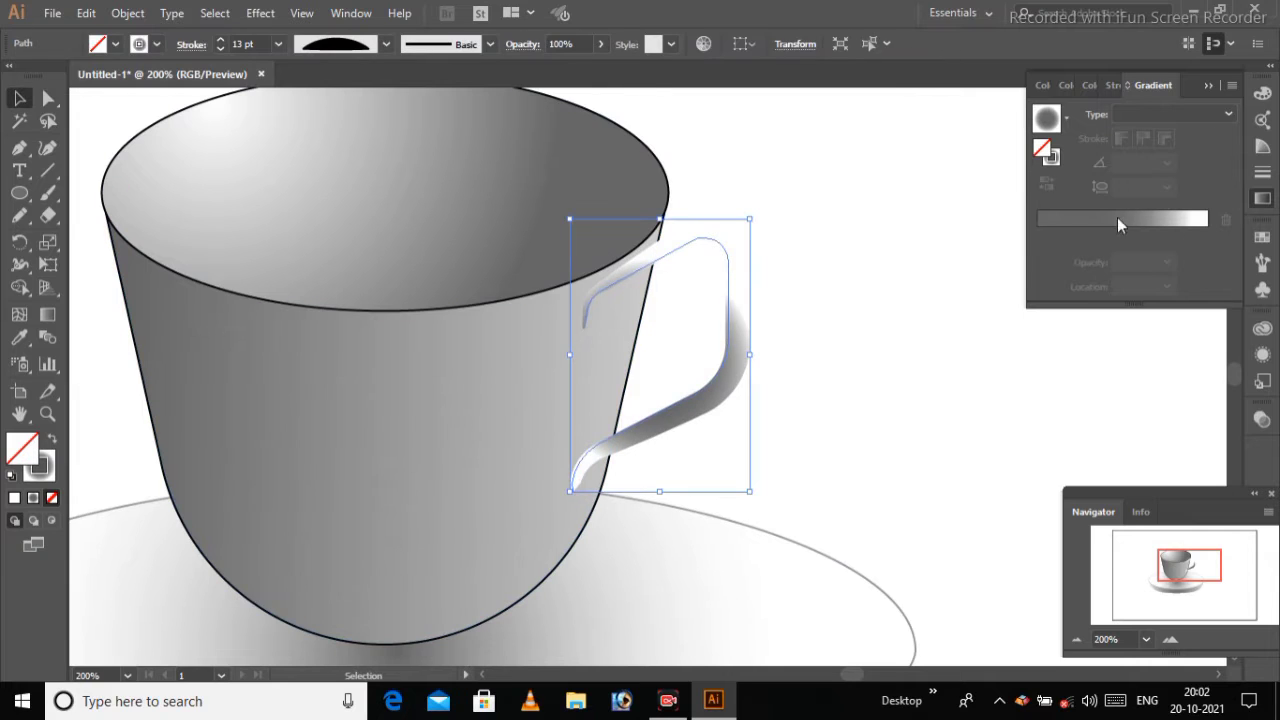
left_click(1118, 224)
key("ctrl+z")
key("ctrl+shift+a")
- Tilt the cup and saucer together, then tip the cup more steeply than the saucer
key("ctrl+1")
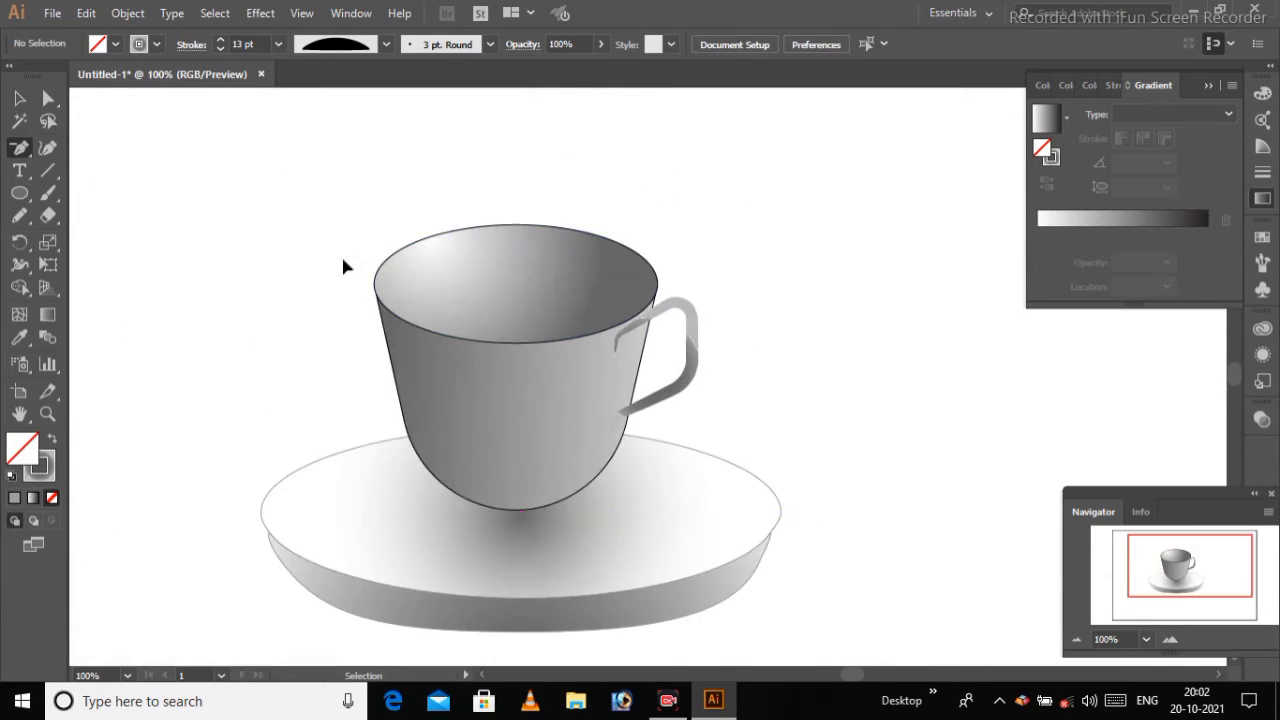
key("ctrl+z")
key("ctrl+z")
key("ctrl+z")
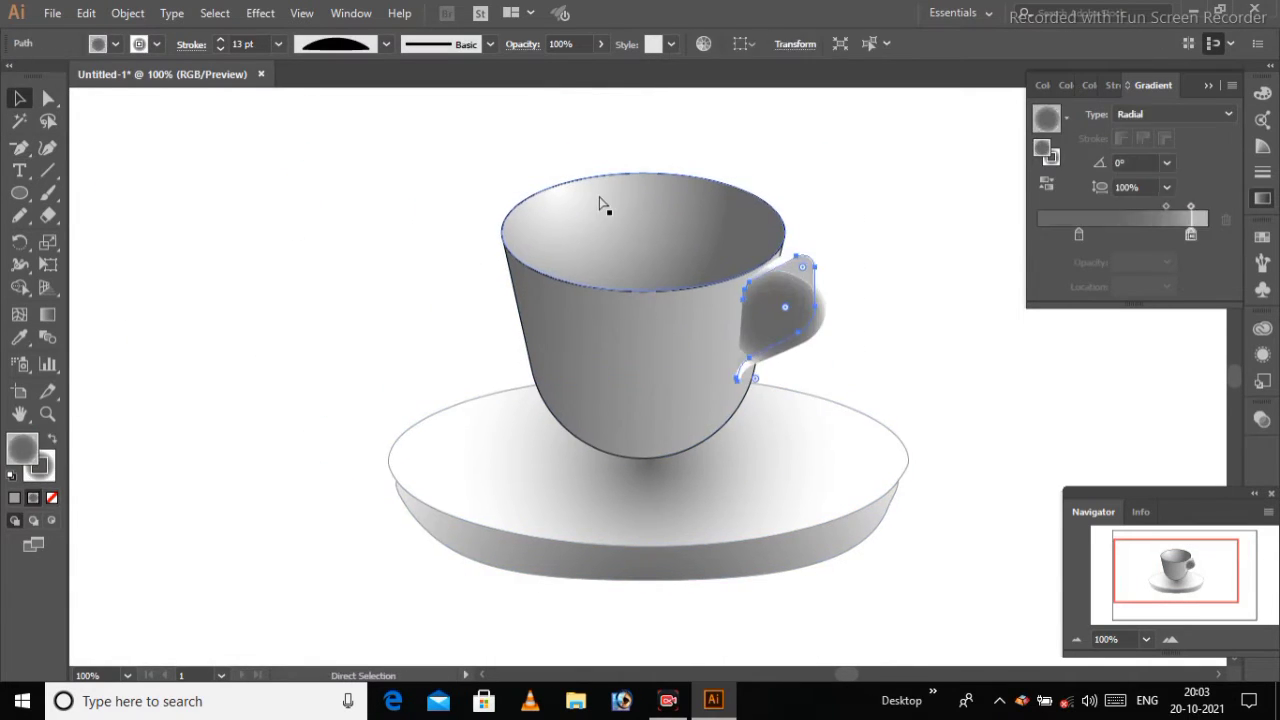
key("ctrl+z")
key("ctrl+z")
key("ctrl+z")
key("ctrl+z")
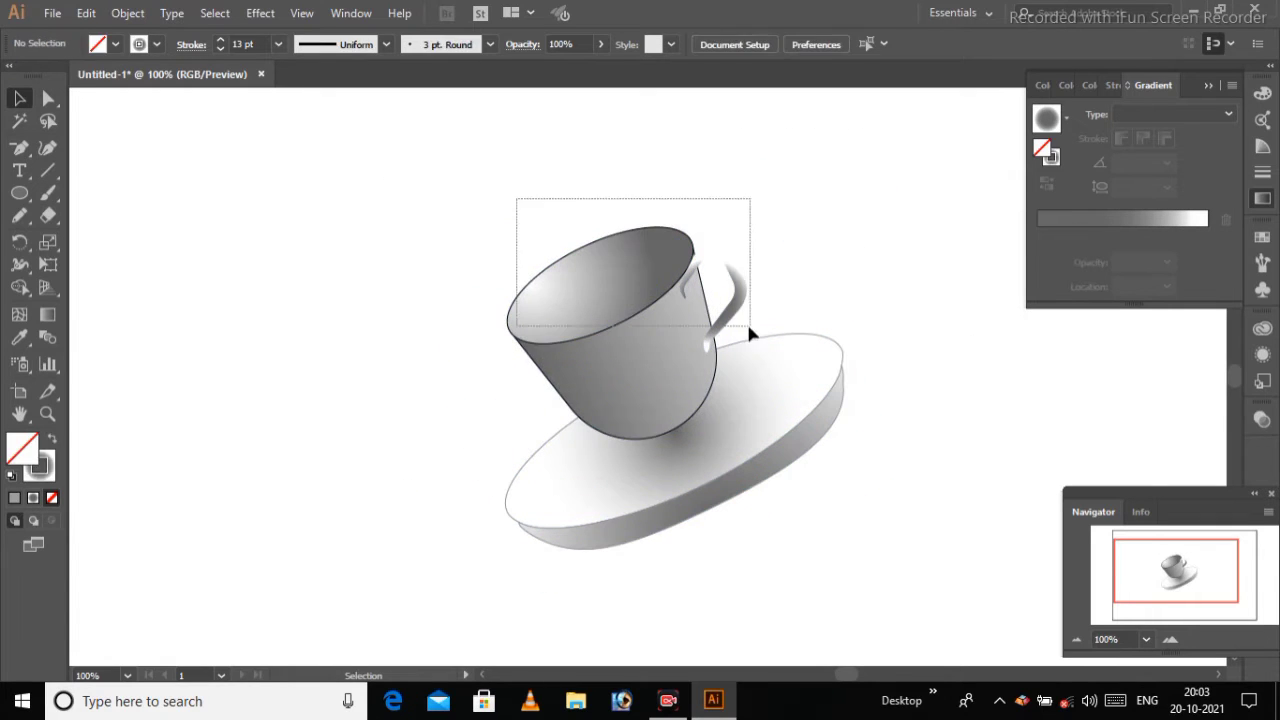
key("ctrl+z")
key("ctrl+z")
key("ctrl+z")
key("ctrl+z")
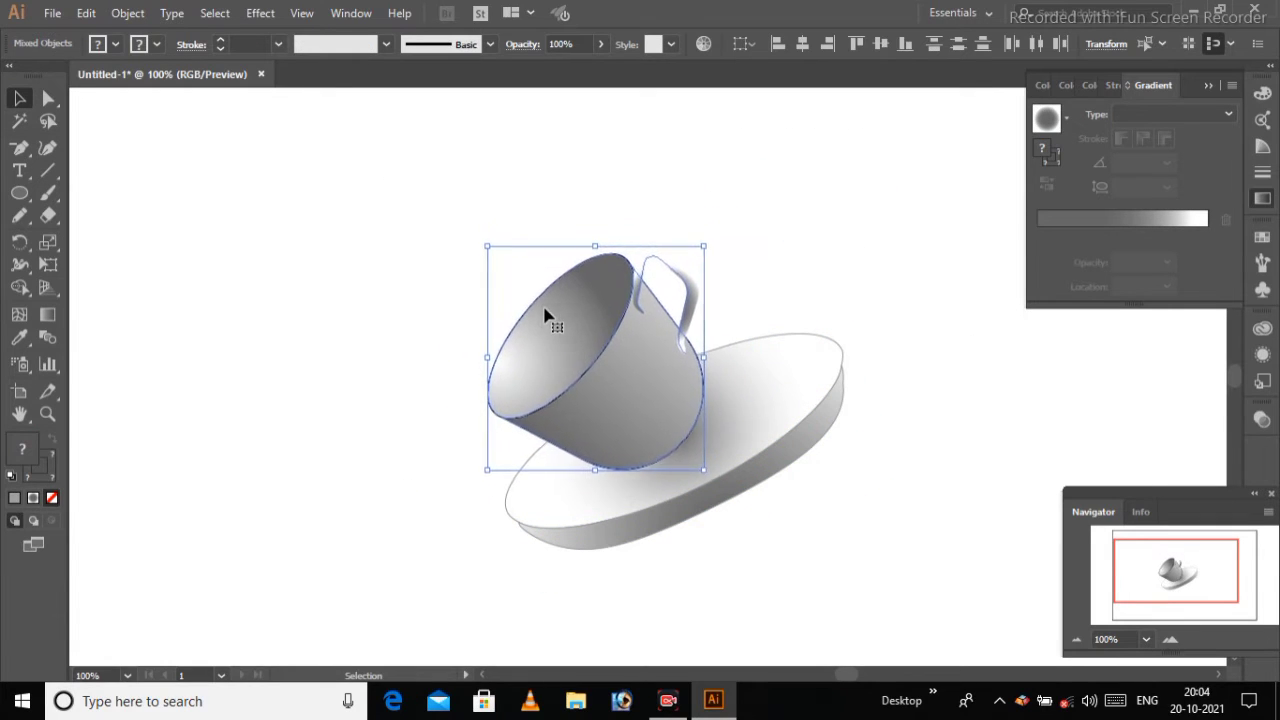
key("ctrl+z")
key("ctrl+z")
key("ctrl+z")
key("ctrl+z")
- Draw a small flat ellipse on the saucer, rotate it to the tilt, and offset a copy
key("l")
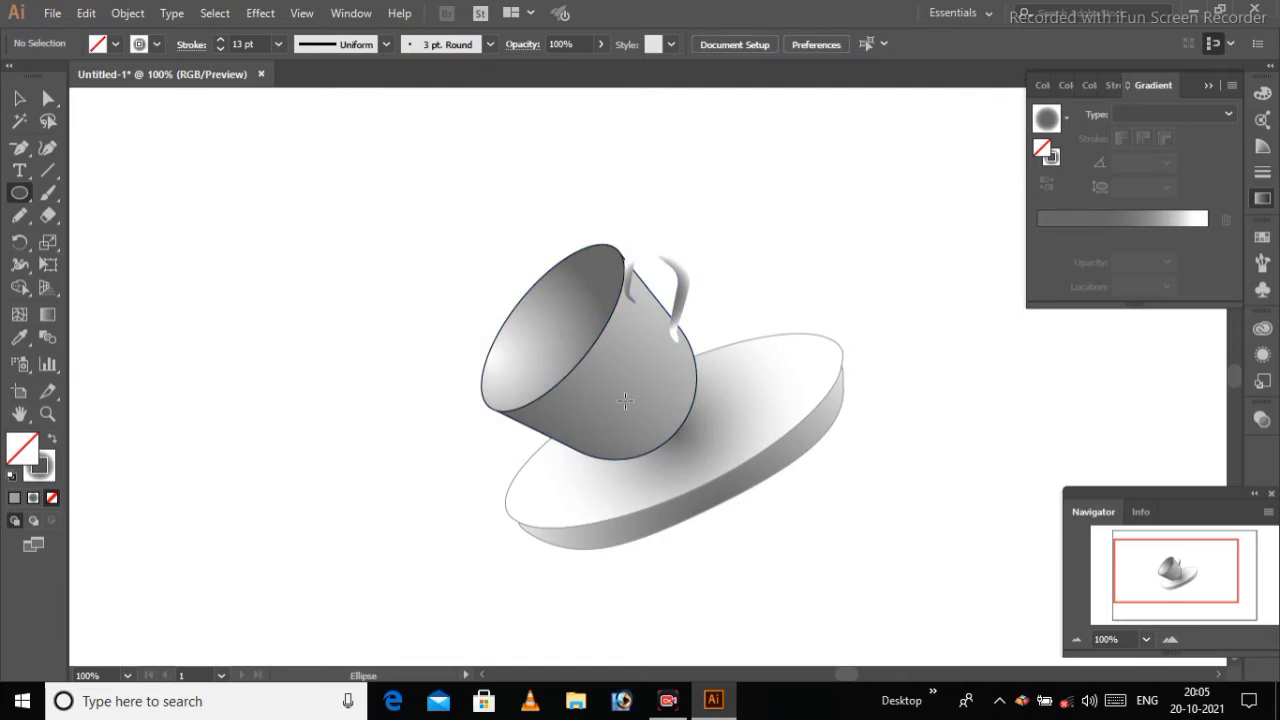
left_click_drag(756, 487, 756, 487)
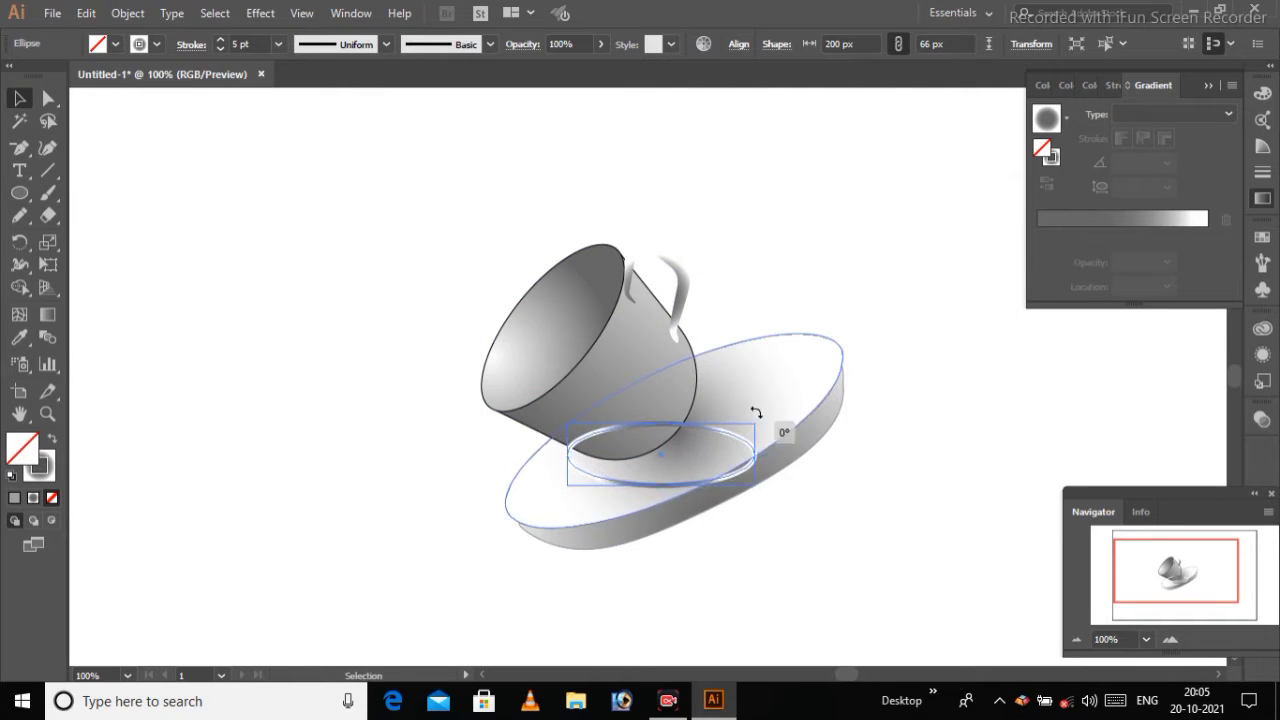
mouse_move(693, 447)
left_mouse_down()
mouse_move(763, 420)
mouse_move(737, 408)
left_mouse_up()
key("ctrl+plus")
key("ctrl+plus")
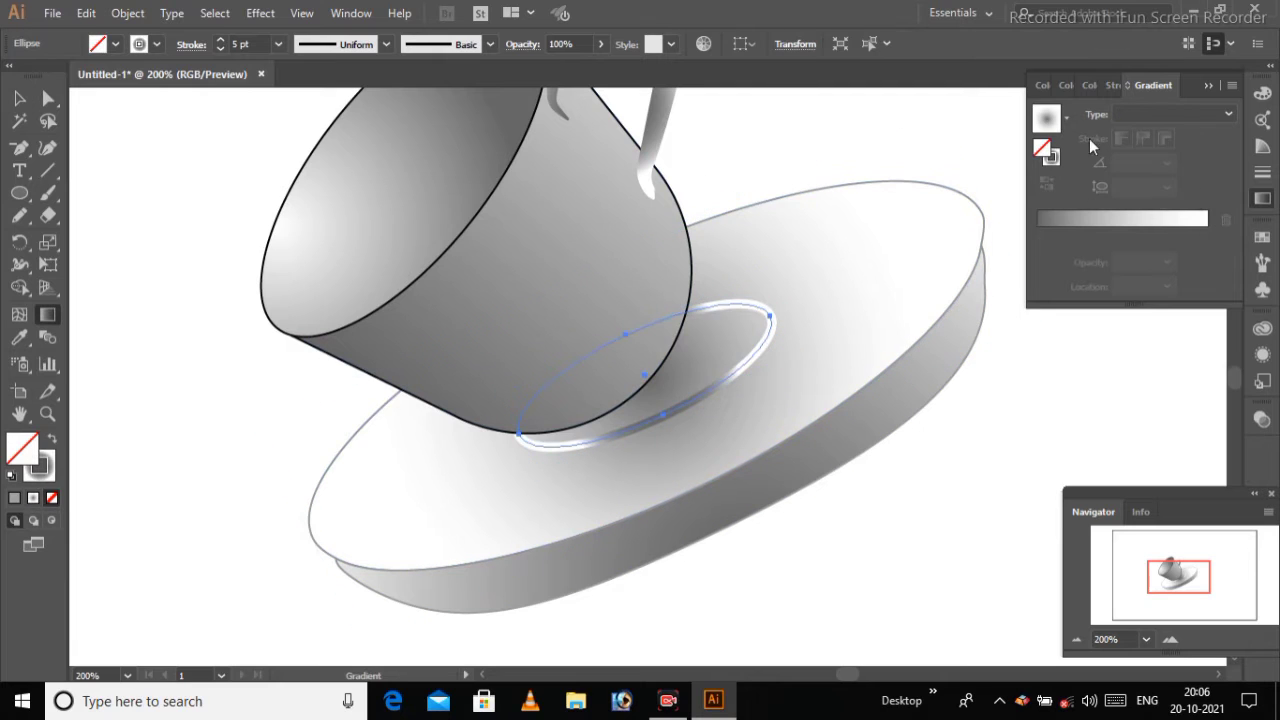
left_click(1046, 118)
left_click_drag(451, 366, 743, 417)
key("v")
mouse_move(757, 343)
left_mouse_down()
mouse_move(815, 315)
mouse_move(714, 334)
left_mouse_up()
- Set the small ellipse's fill to dark grey #333333 in the Color Picker
double_click(22, 447)
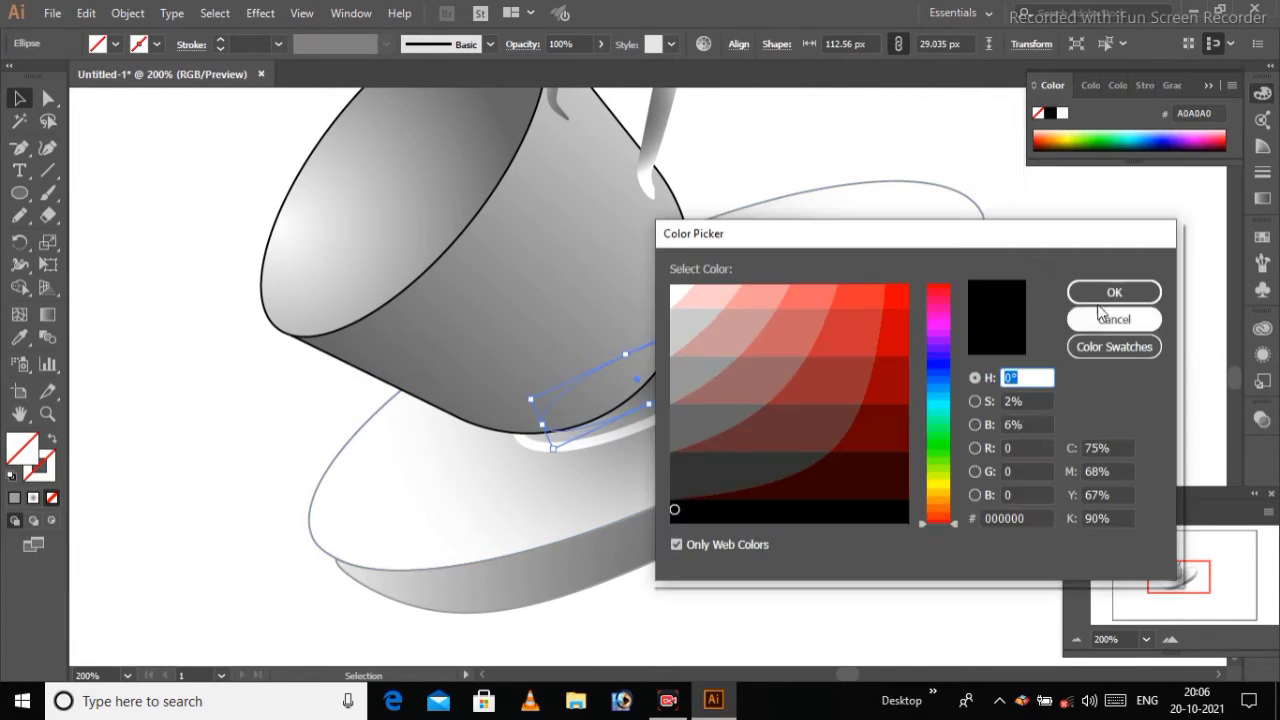
left_click(1114, 292)
double_click(22, 447)
left_click(1120, 280)
double_click(22, 447)
left_click(683, 474)
left_click(1114, 292)
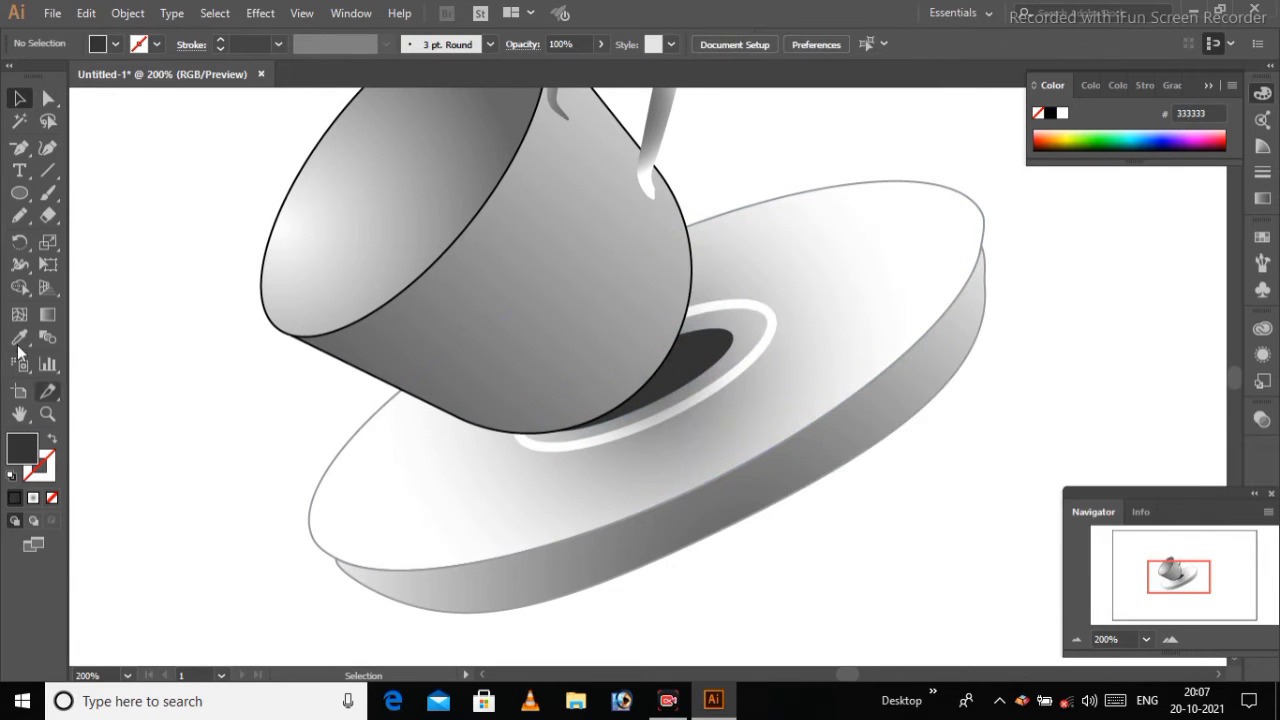
- Pen-draw a curved dark band running behind the tipped cup
left_click_drag(1031, 234, 766, 249)
left_click_drag(405, 462, 670, 293)
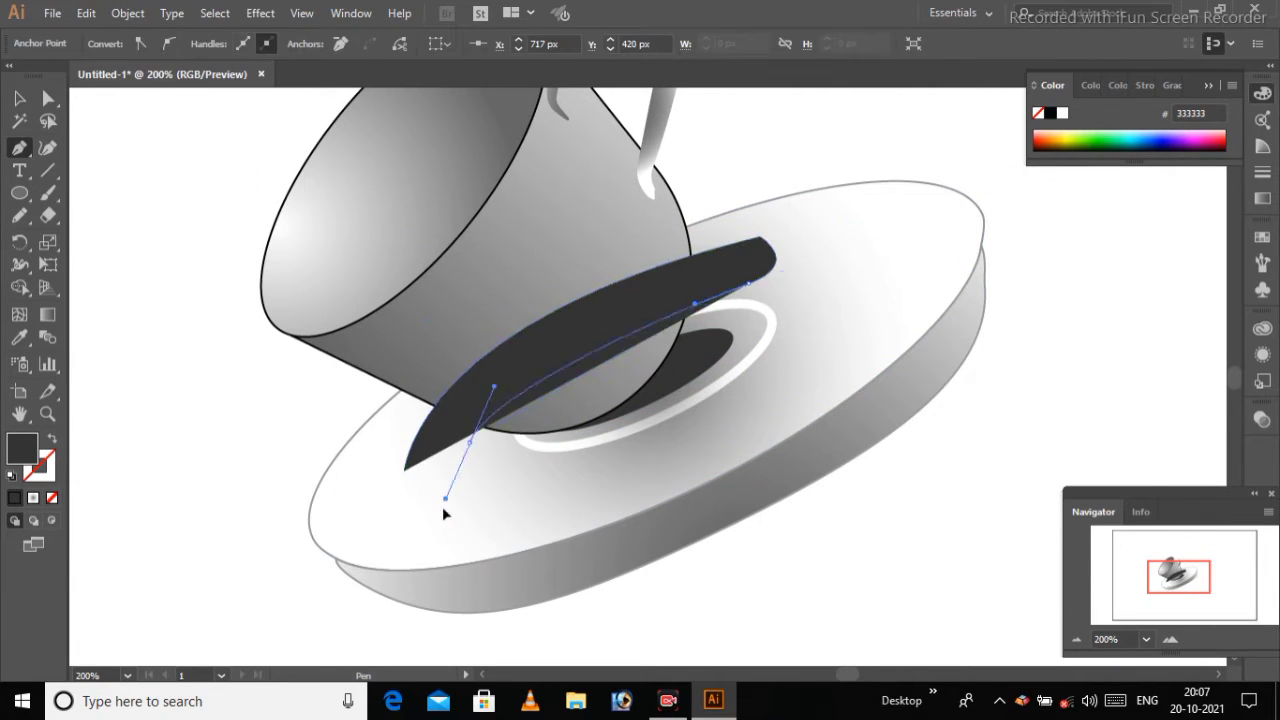
key("v")
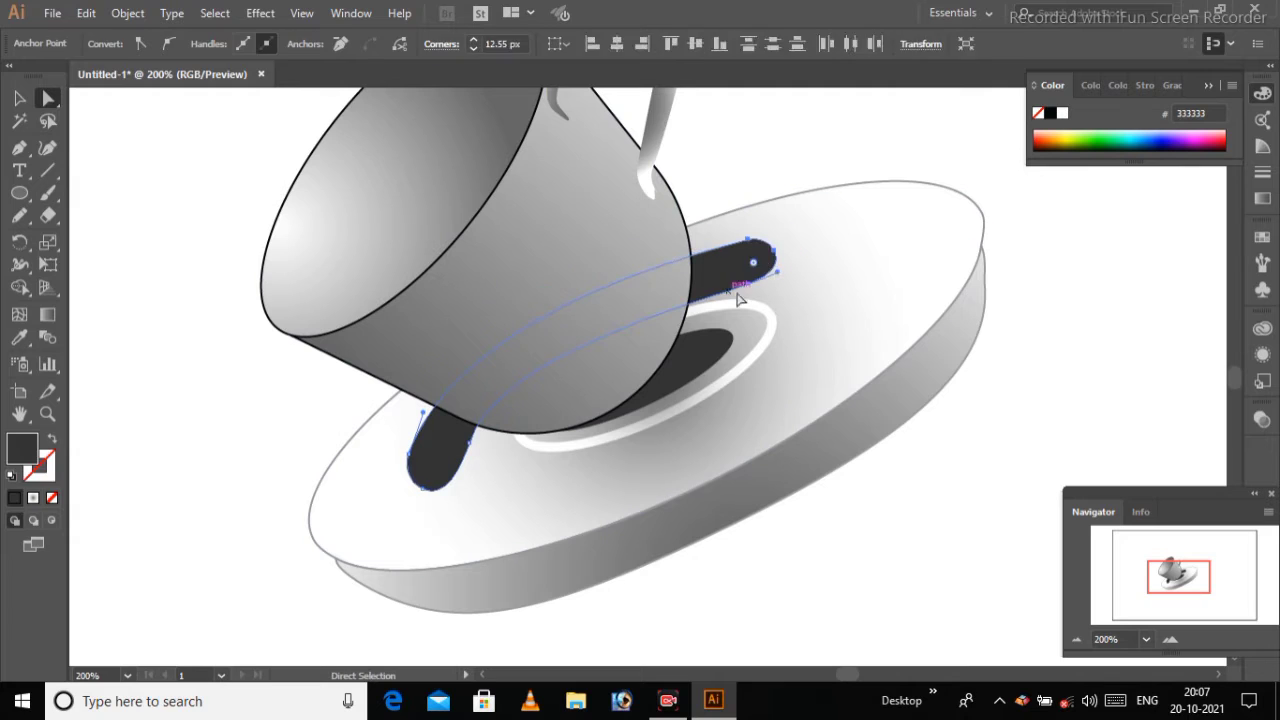
left_click(850, 262)
- Outline a large shadow shape on the saucer and fill it dark grey
left_click_drag(918, 337, 920, 343)
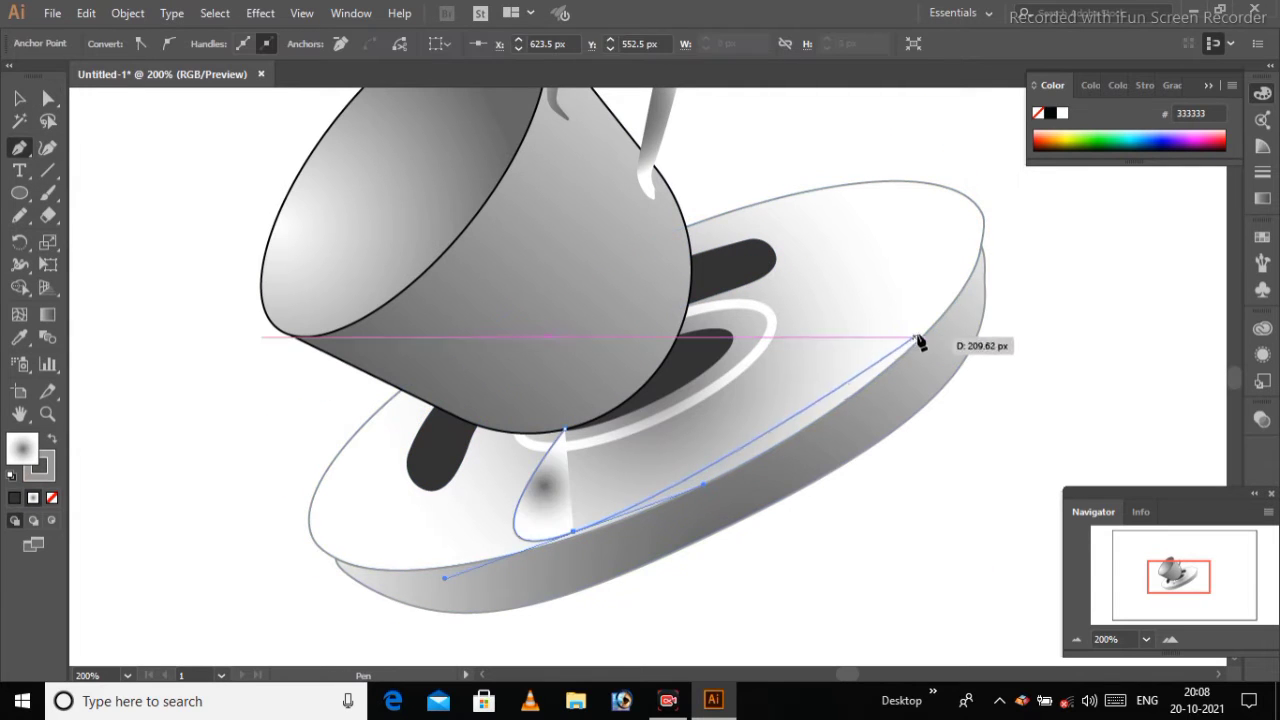
left_click(865, 297)
key("ctrl")
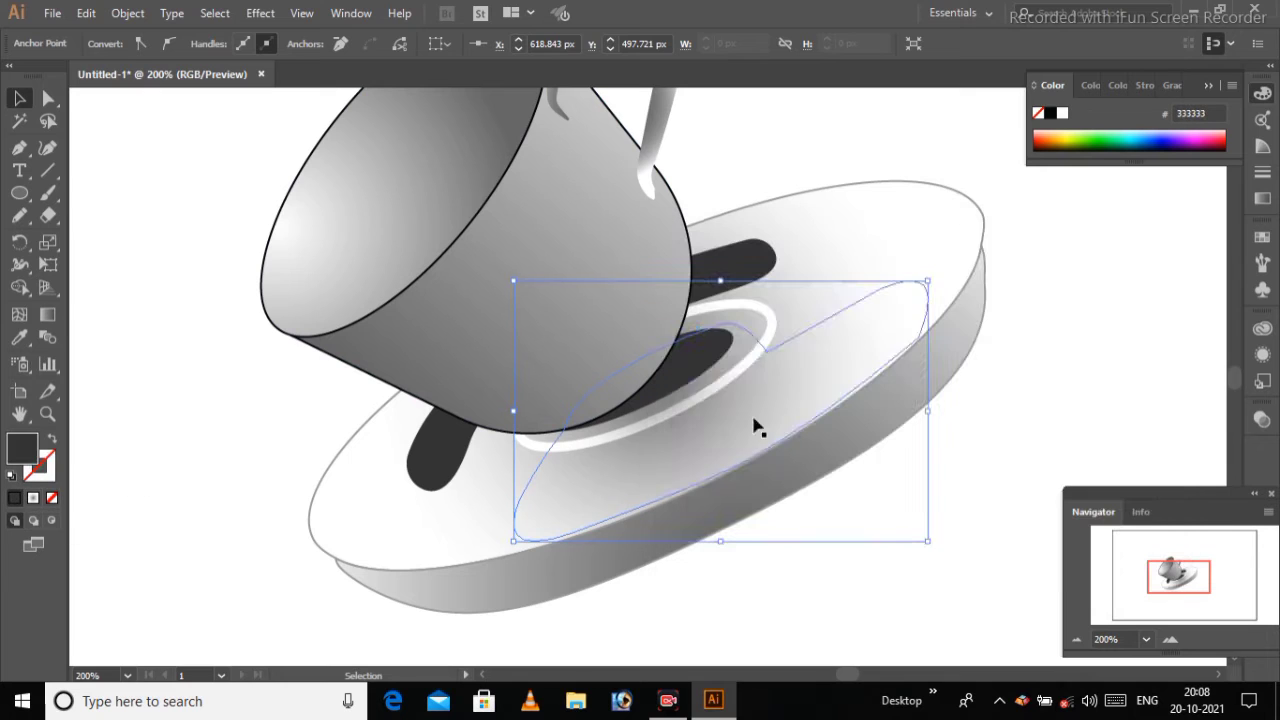
left_click(754, 423)
- Give the curved band a radial gradient fading toward its lower left
left_click(740, 299)
left_click(50, 337)
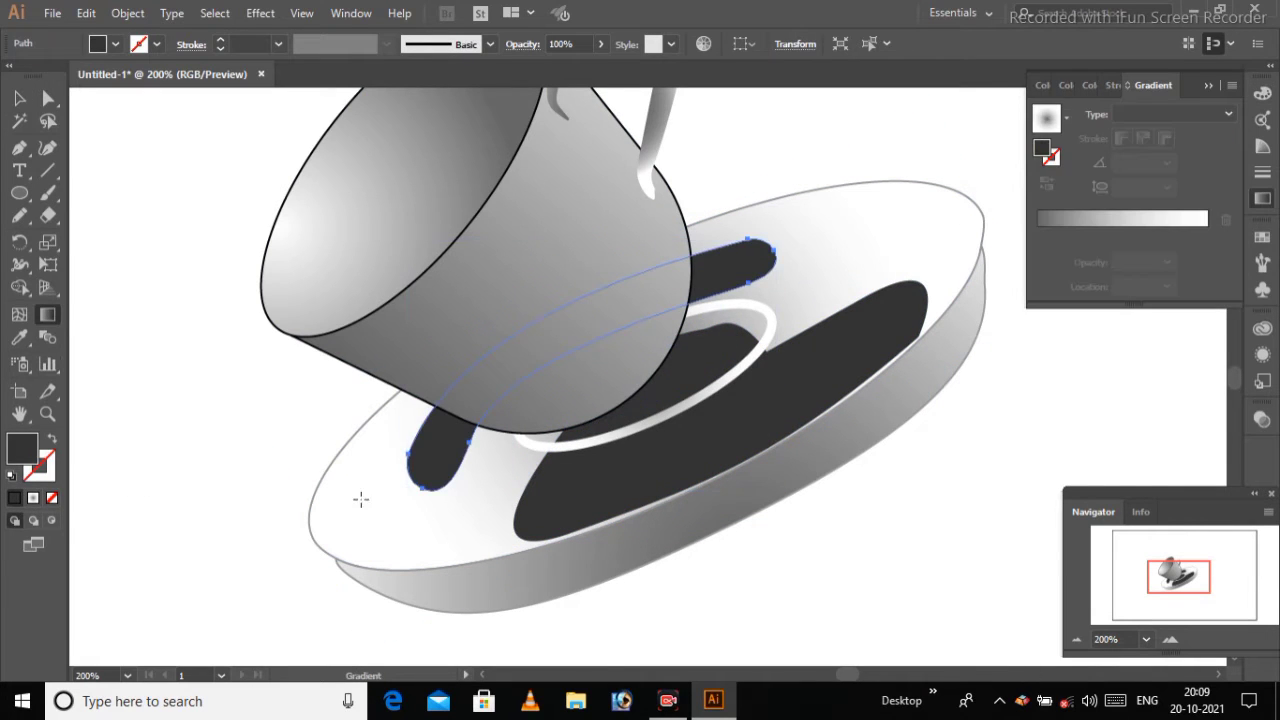
left_click_drag(653, 287, 220, 527)
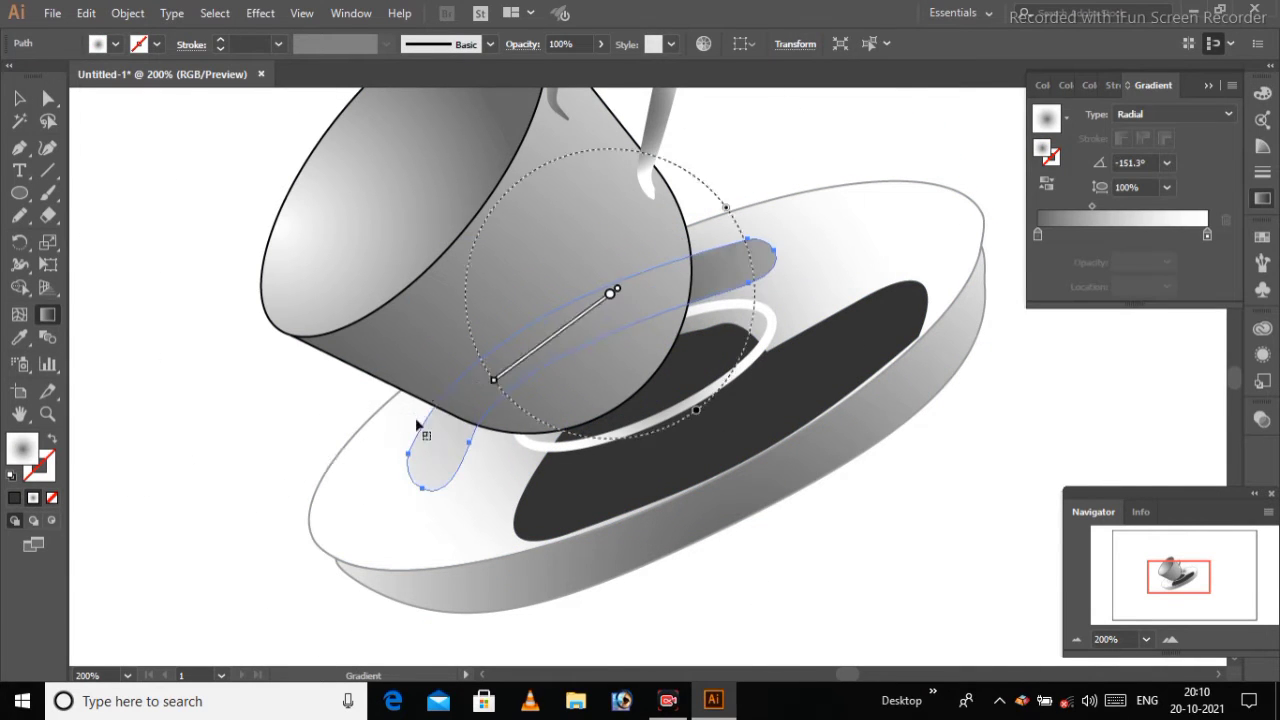
left_click_drag(418, 427, 251, 503)
key("v")
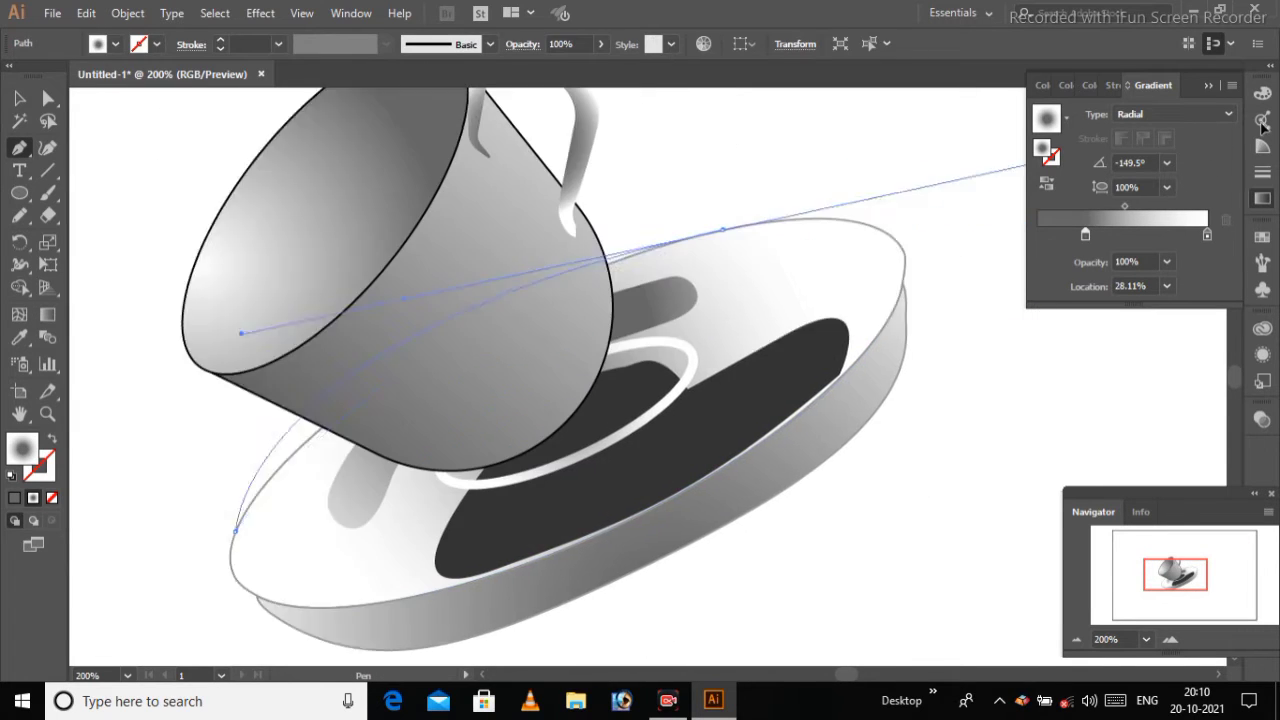
- Draw and close two swirl shapes over the saucer
left_click_drag(1204, 131, 754, 160)
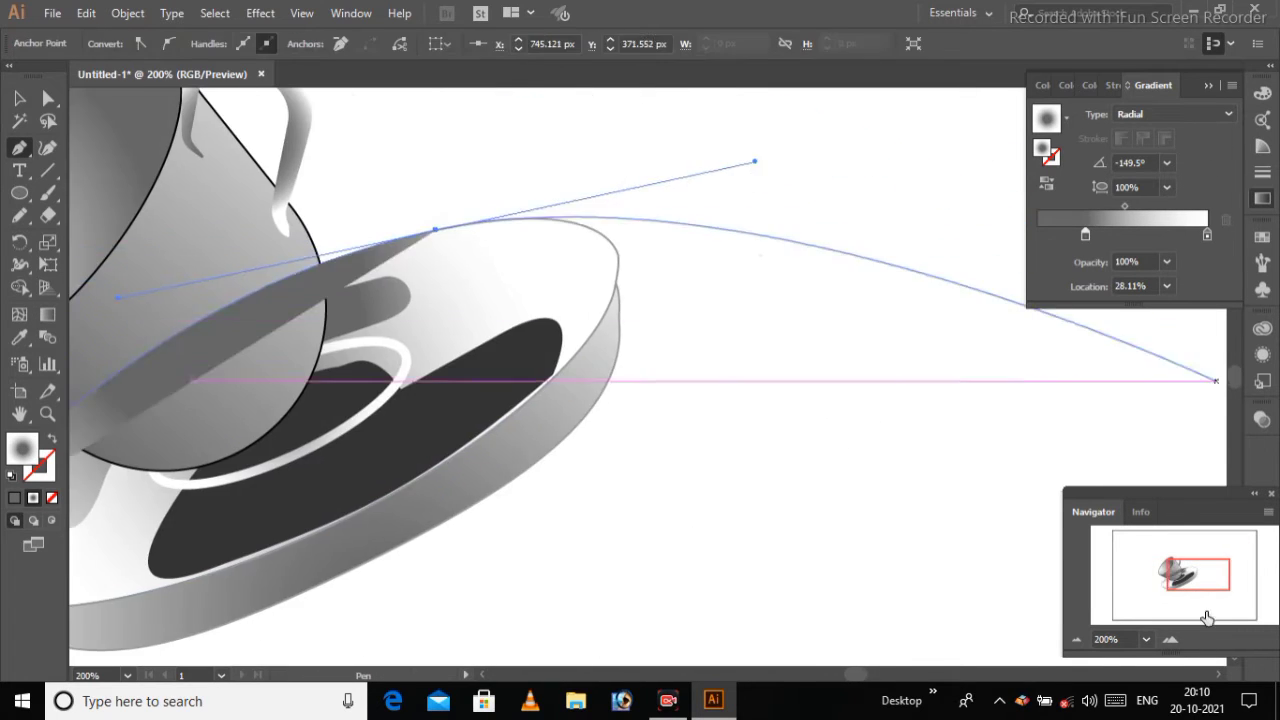
key("ctrl+1")
left_click(642, 382)
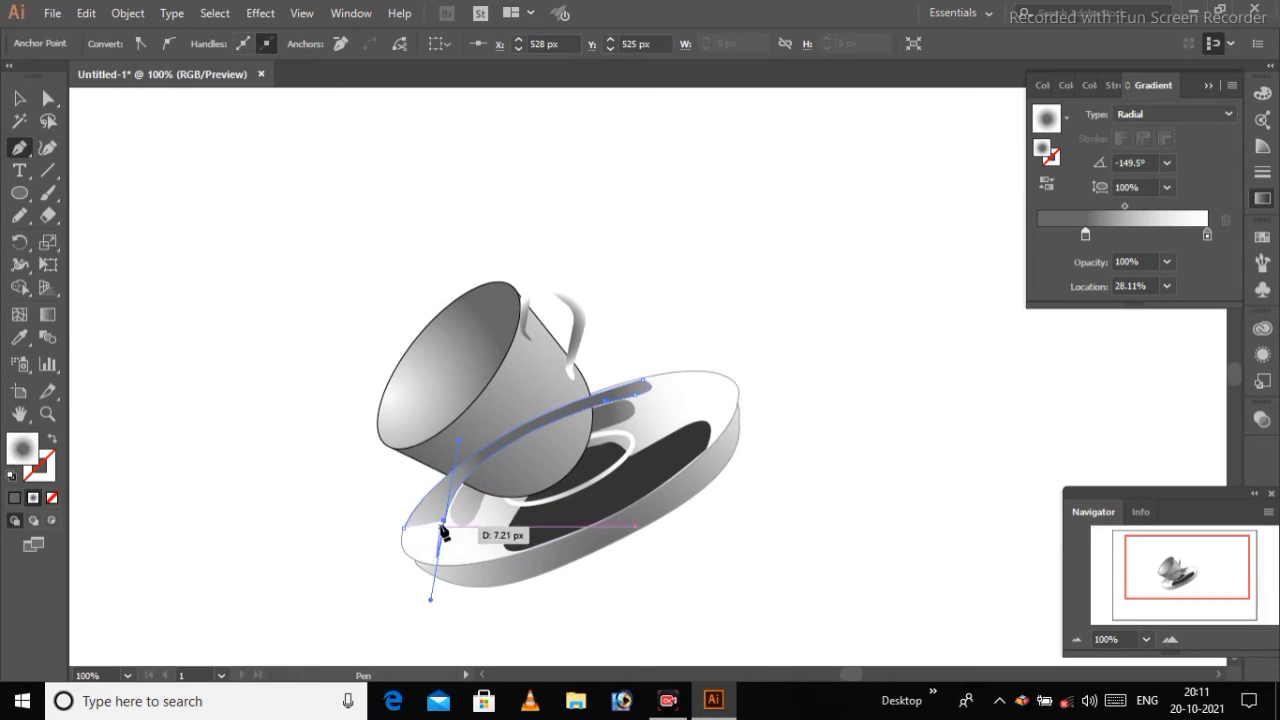
left_click(405, 533)
left_click(704, 340, "ctrl")
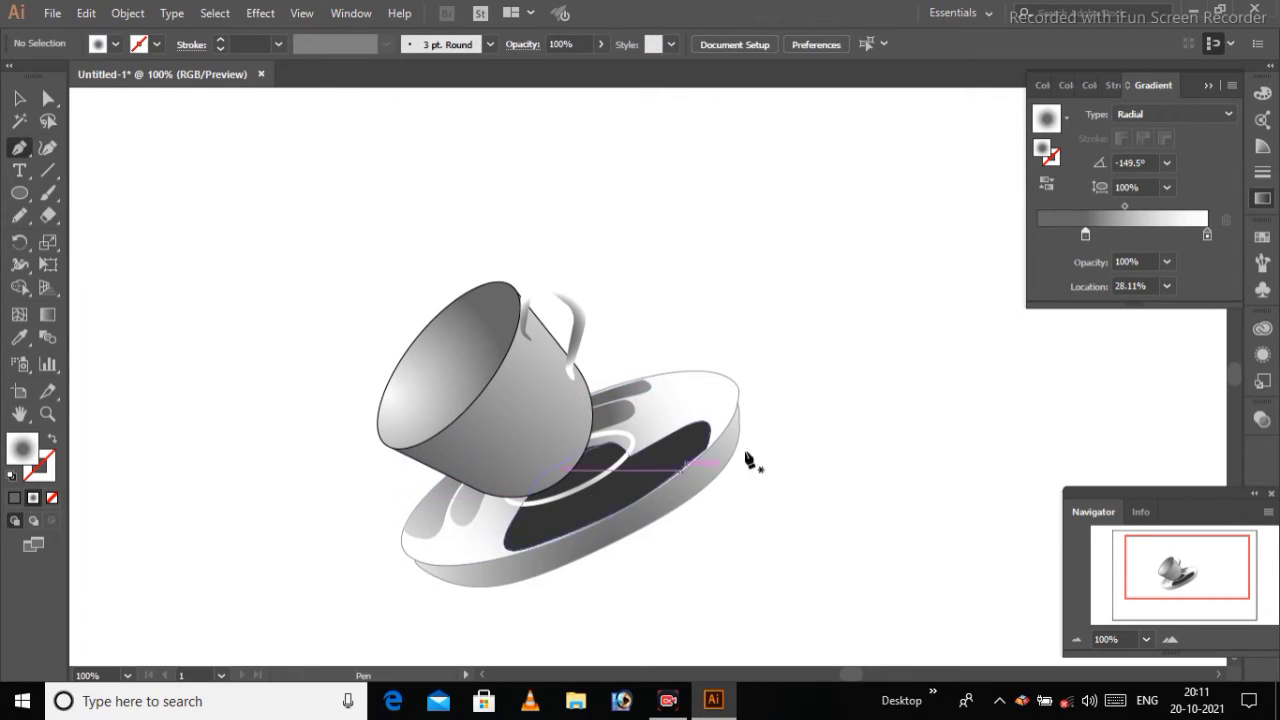
left_click_drag(496, 532, 500, 545)
left_click_drag(408, 545, 406, 541)
left_click(384, 325, "ctrl")
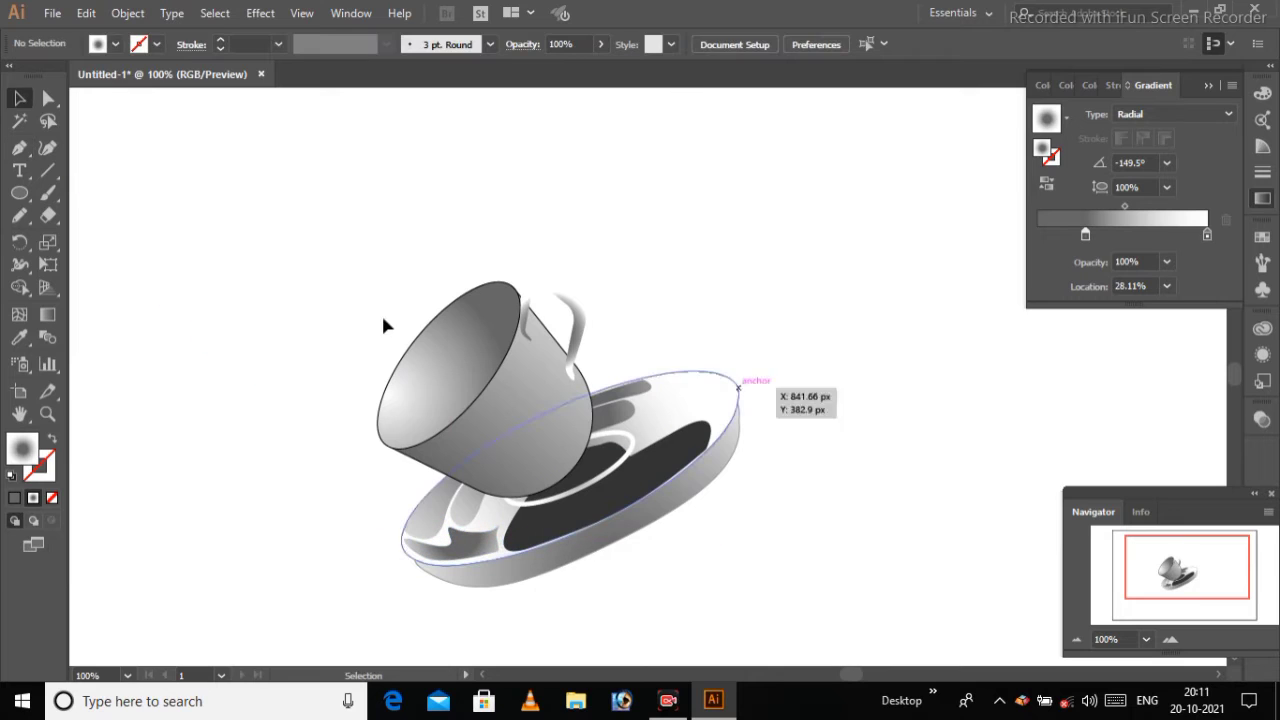
- Add a curved shape at the saucer rim with a radial gradient across it
left_click(684, 371)
left_click_drag(684, 416, 643, 452)
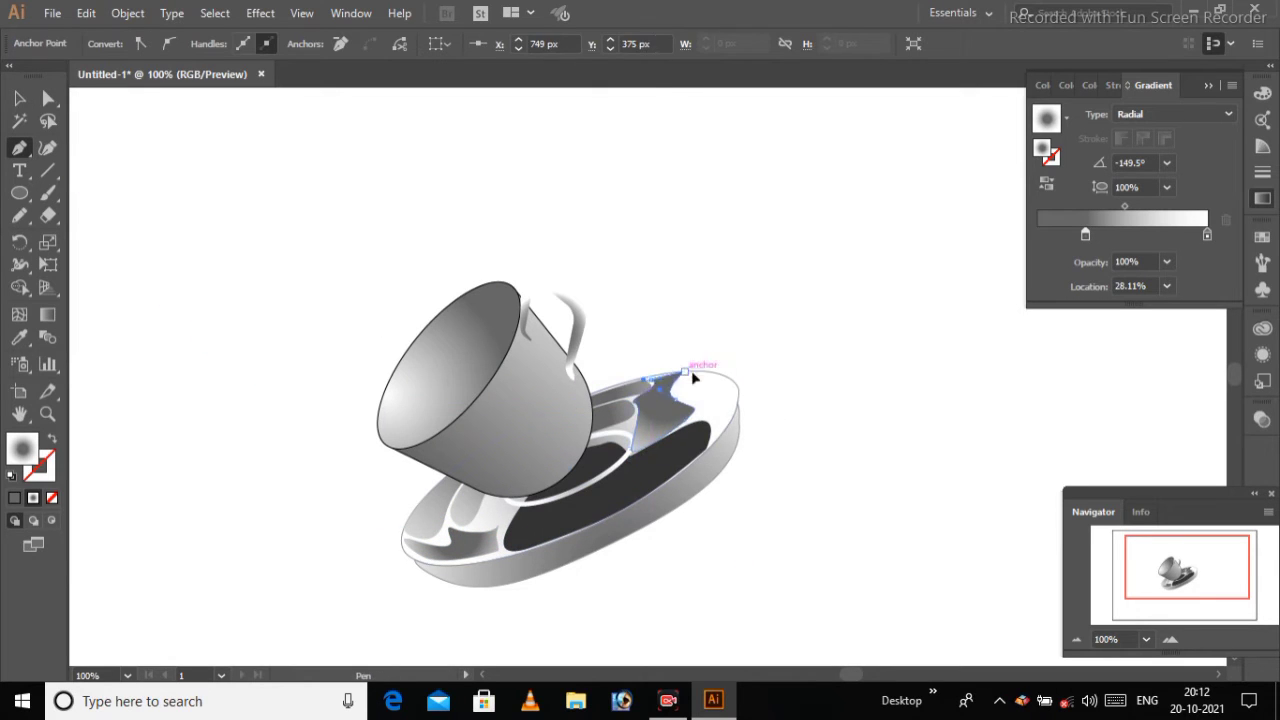
key("g")
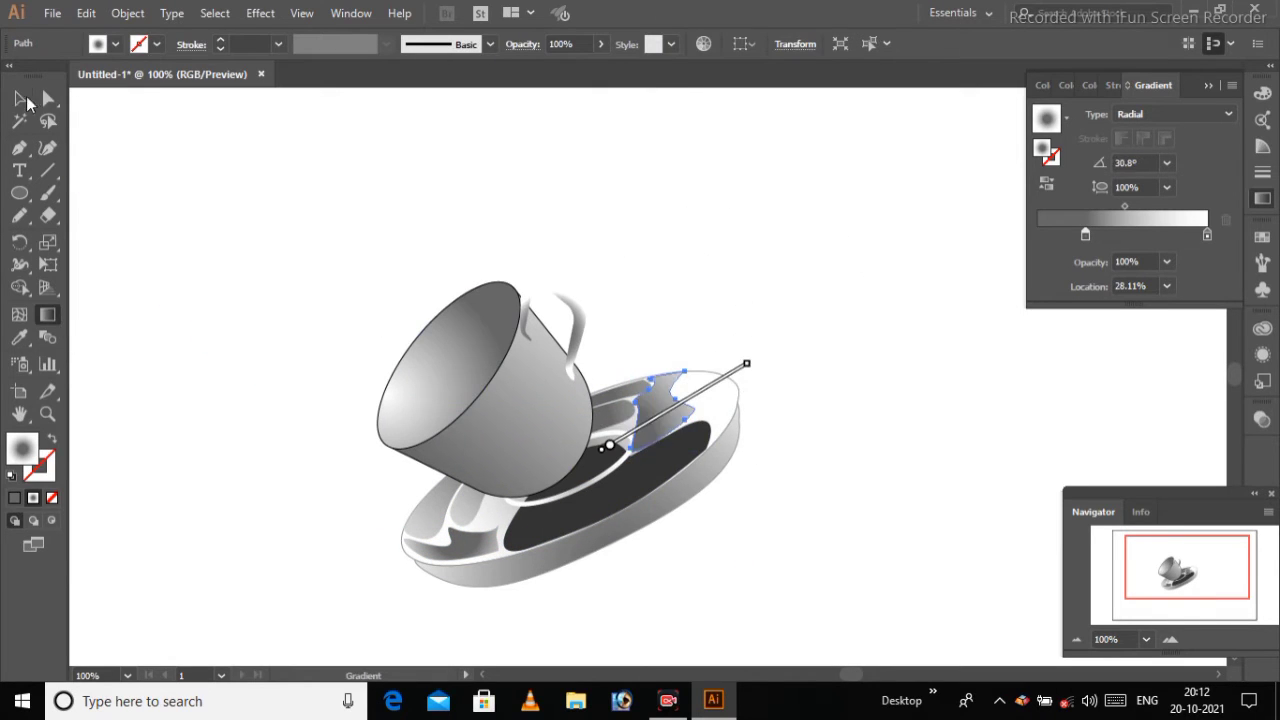
left_click_drag(737, 350, 409, 563)
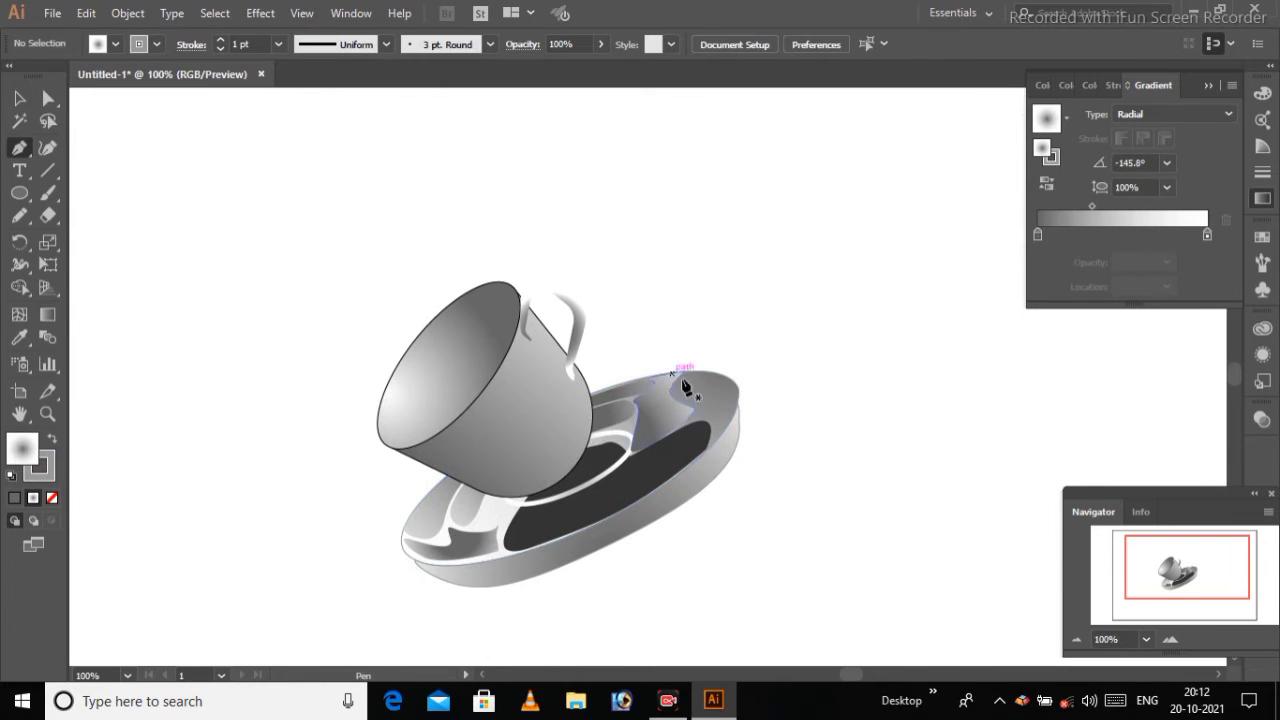
left_click(733, 302)
left_click(930, 458)
- At 400% zoom, draw thin highlight curves along the saucer's inner rim
key("ctrl+plus")
key("ctrl+plus")
key("ctrl+plus")
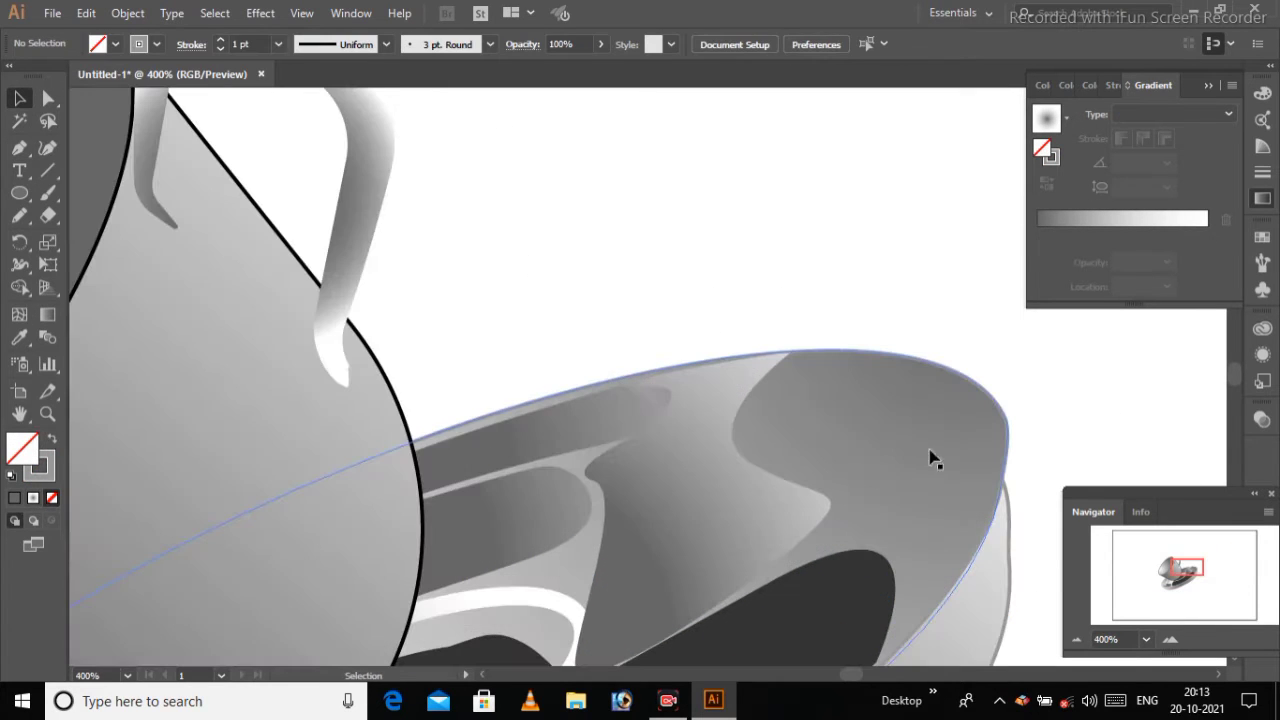
left_click(793, 384)
left_click_drag(923, 522, 890, 640)
key("ctrl+shift+a")
key("v")
left_click(877, 428)
left_click(480, 206)
key("p")
left_click_drag(763, 360, 678, 378)
left_click_drag(793, 494, 926, 541)
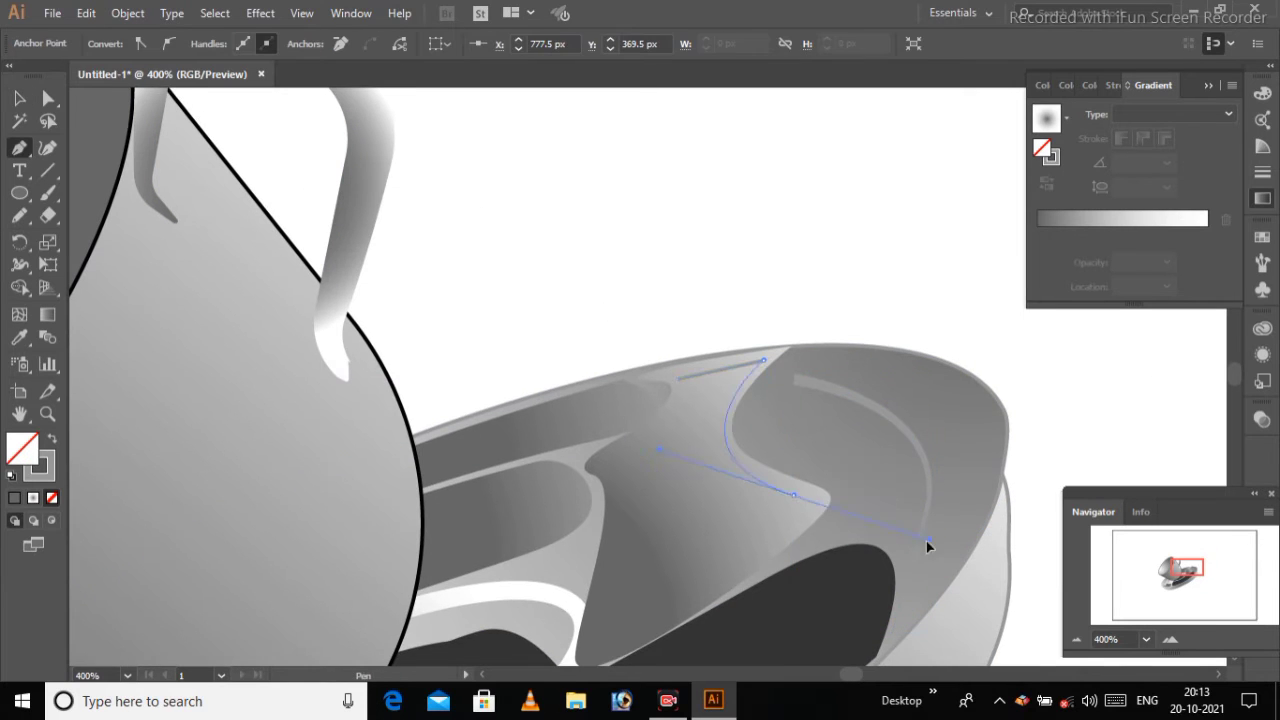
key("v")
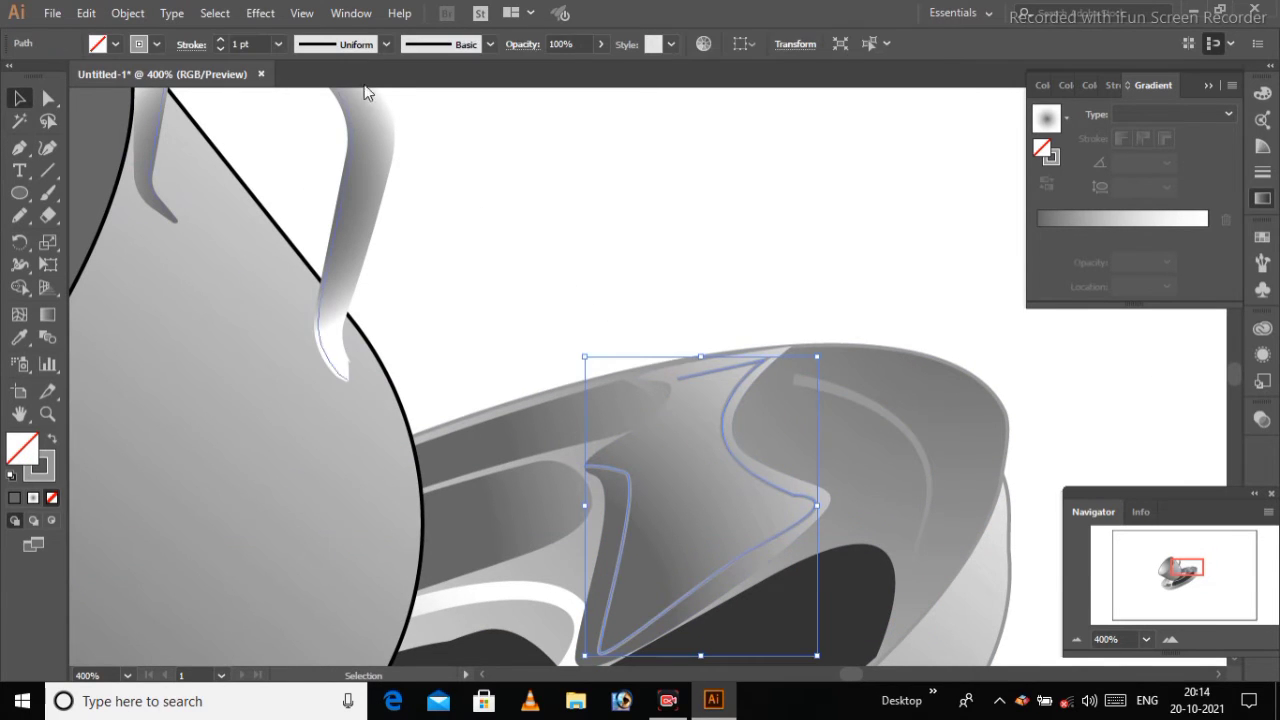
- Give the highlight a light outline colour and bring up options for the whole artwork
double_click(22, 448)
key("Escape")
key("ctrl+shift+a")
key("ctrl+1")
left_click(571, 529)
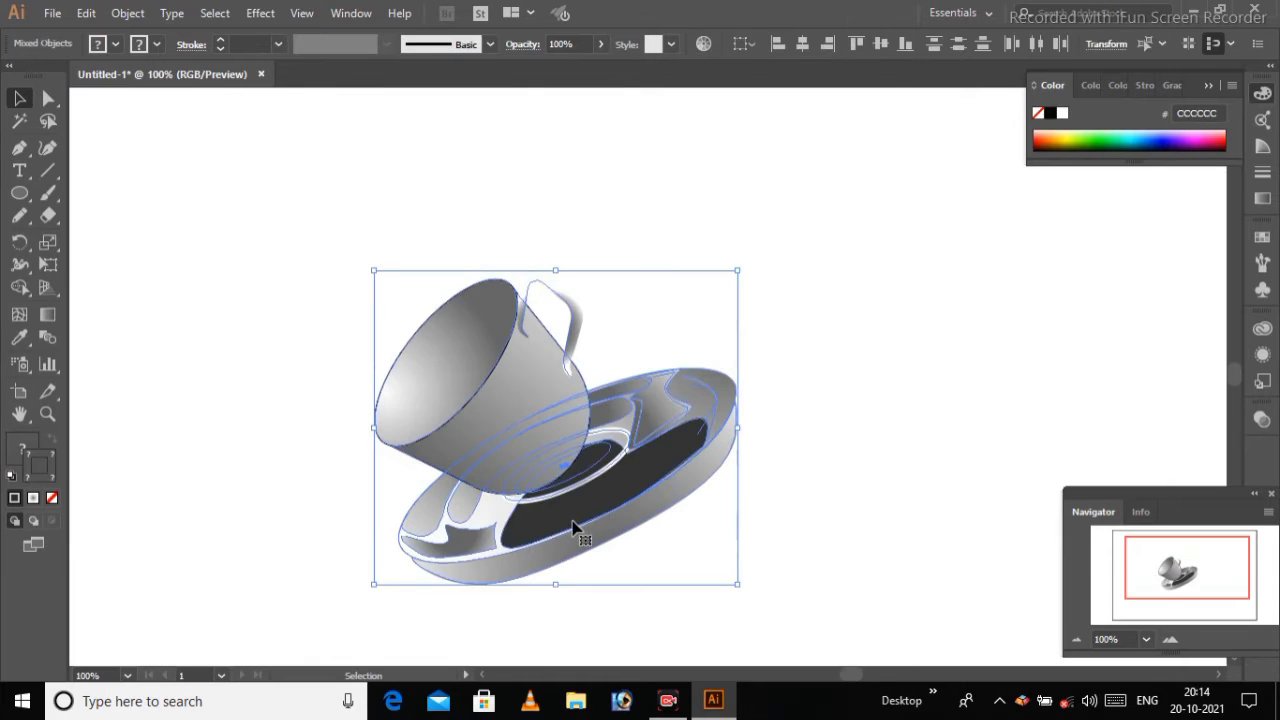
right_click(497, 172)
- Pen-draw a new closed shape over the cup's side below the handle
left_click(543, 286)
key("ctrl+shift+a")
key("p")
key("ctrl+plus")
key("ctrl+plus")
key("ctrl+plus")
left_click(257, 238)
left_click(301, 299)
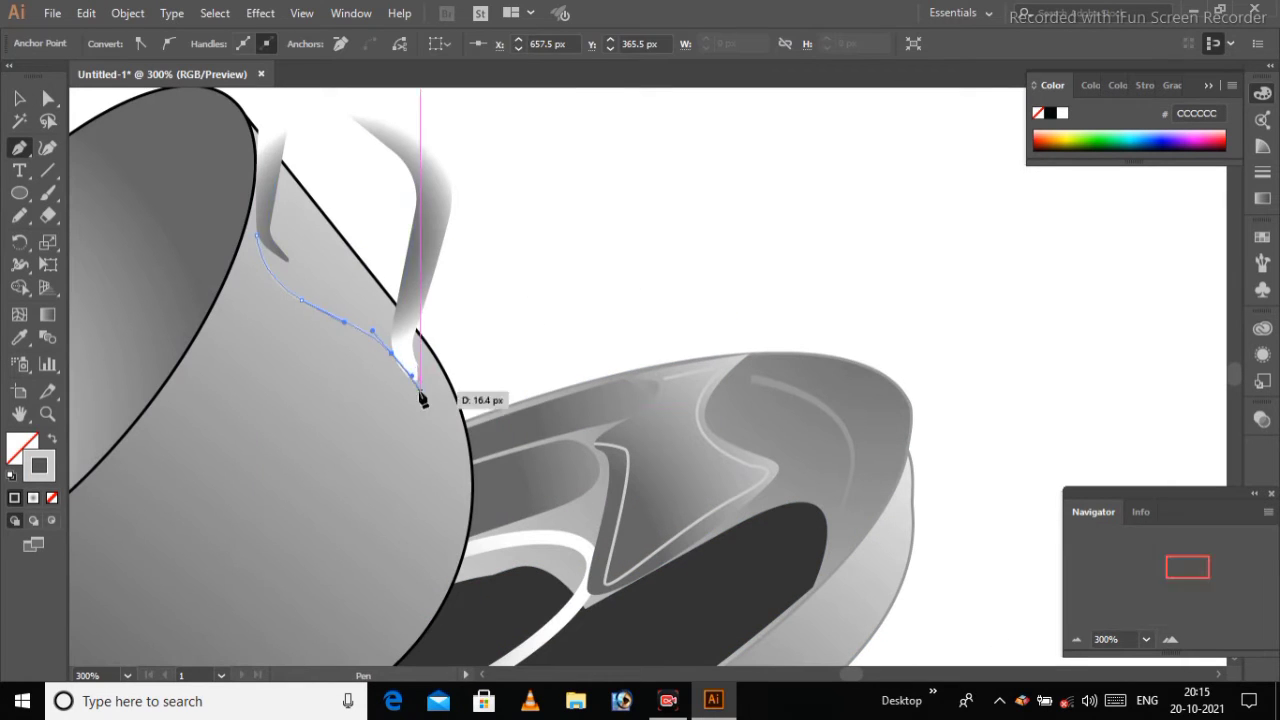
left_click(460, 410)
left_click_drag(330, 509, 155, 530)
left_click_drag(259, 160, 259, 162)
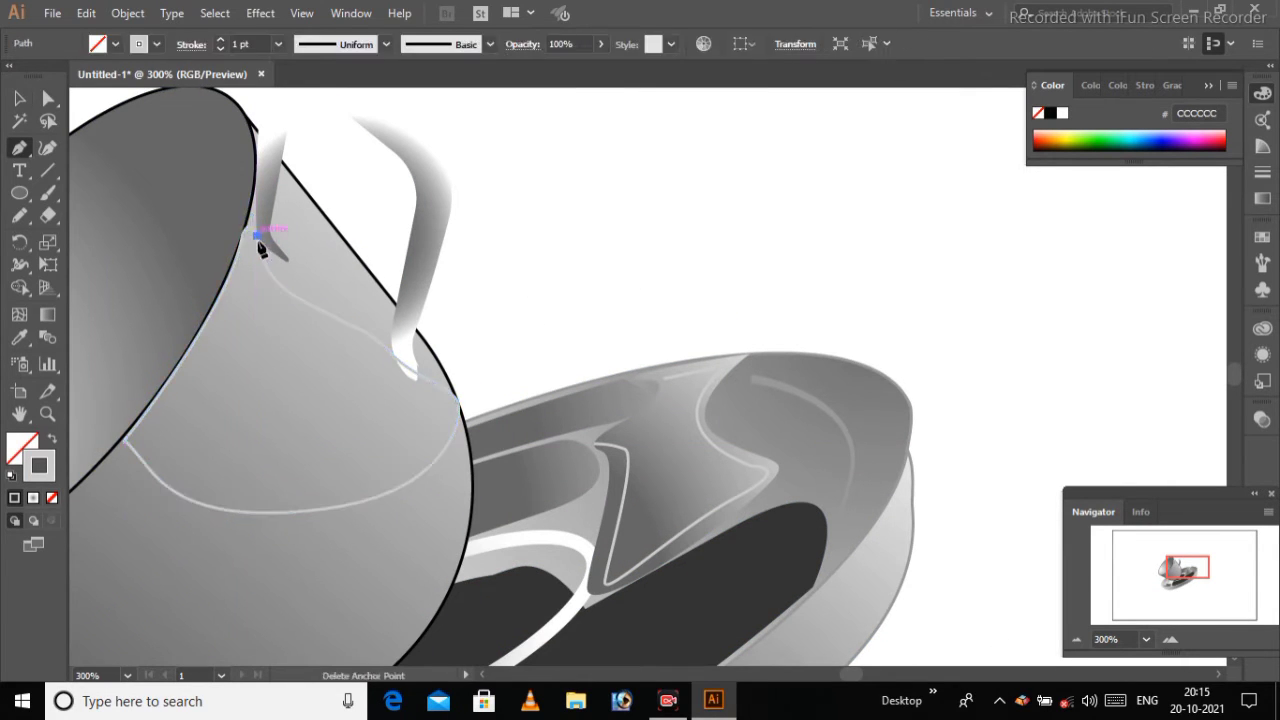
- Give the new shape a grey fill and adjust one of its anchors
double_click(22, 448)
left_click(1094, 289)
double_click(22, 448)
left_click(1090, 289)
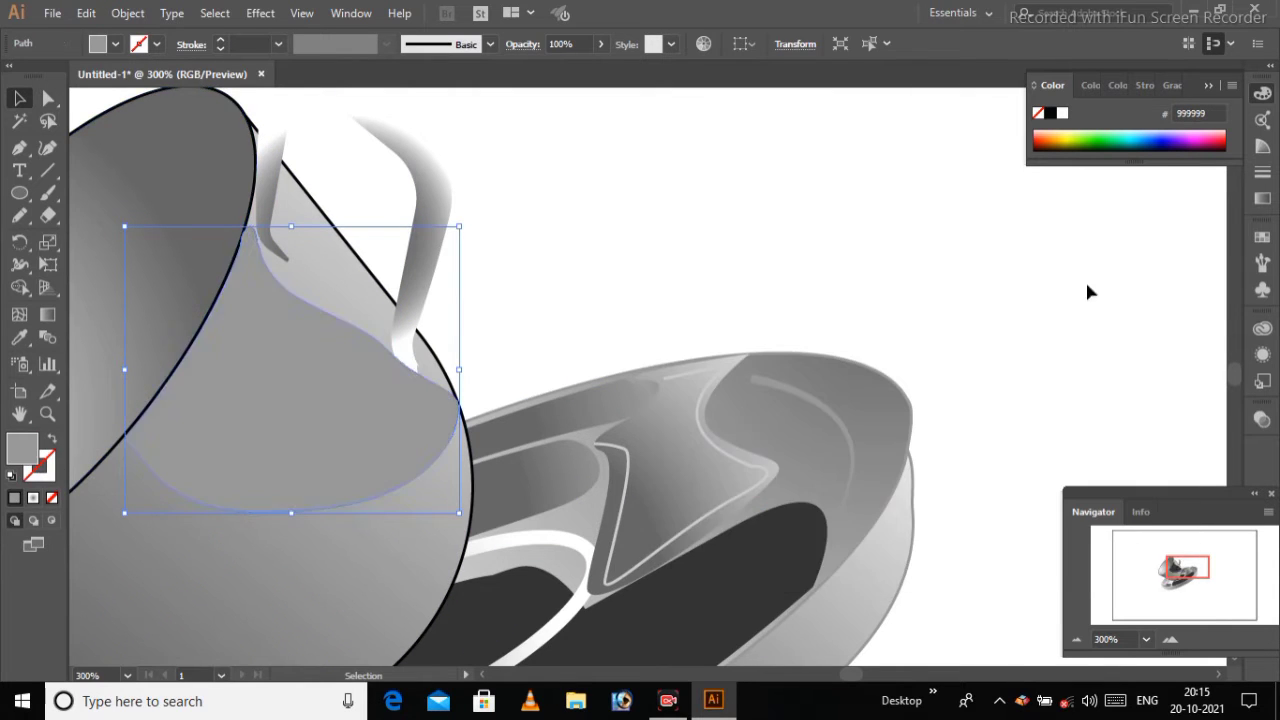
key("ctrl+shift+a")
key("ctrl+minus")
key("ctrl+plus")
key("a")
left_click(435, 466)
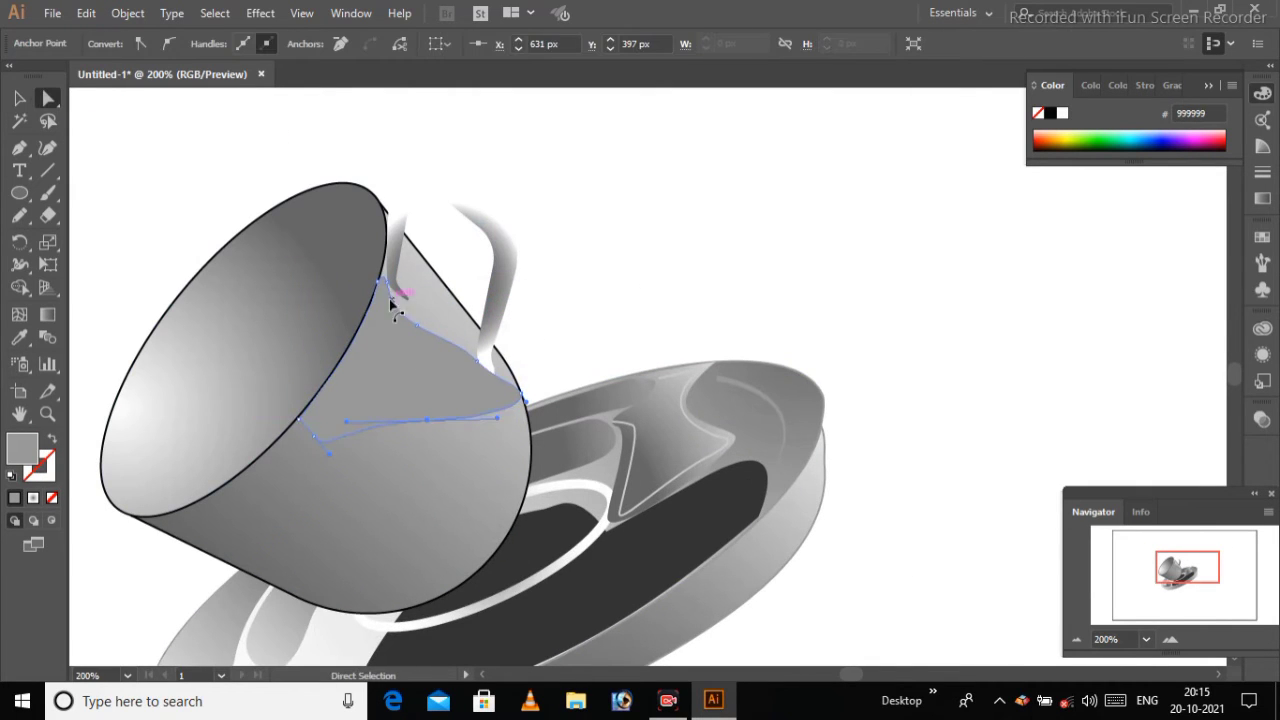
double_click(22, 448)
left_click(1094, 292)
- Apply a radial gradient angled toward the handle and rotate it over the cup opening
double_click(47, 314)
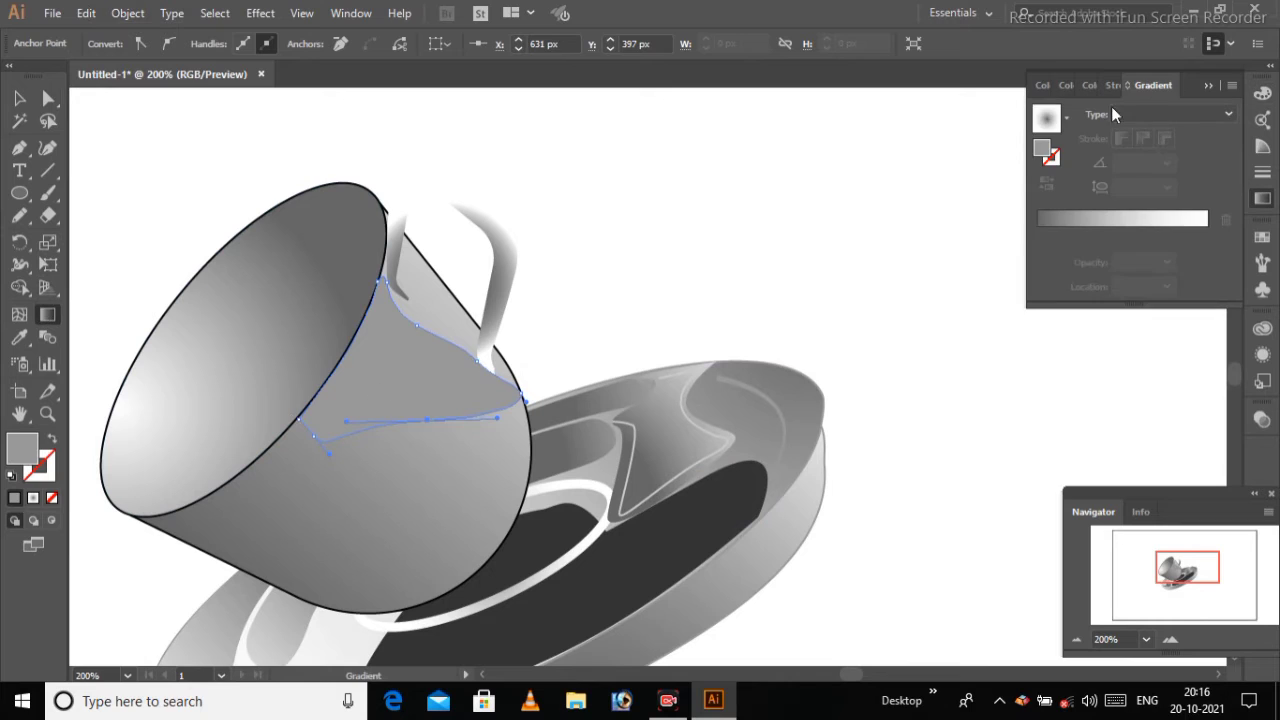
left_click(1046, 118)
left_click_drag(675, 146, 477, 363)
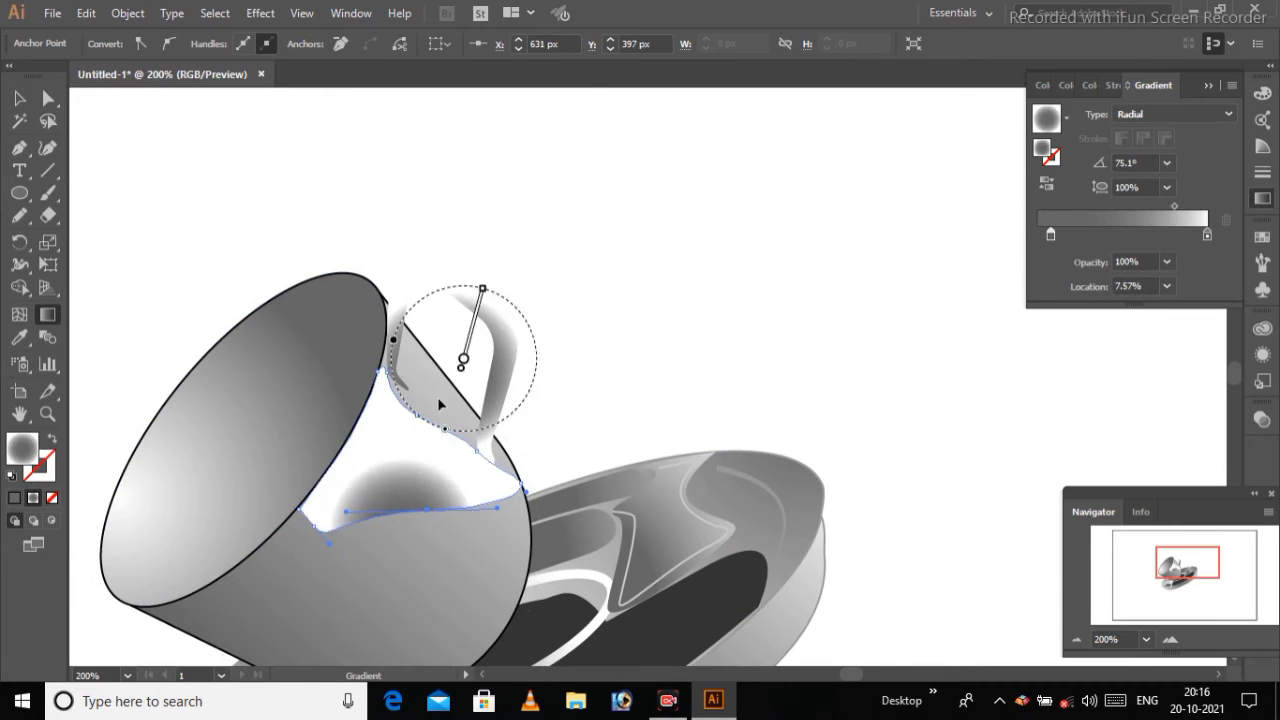
key("v")
key("ctrl+1")
left_click(422, 185)
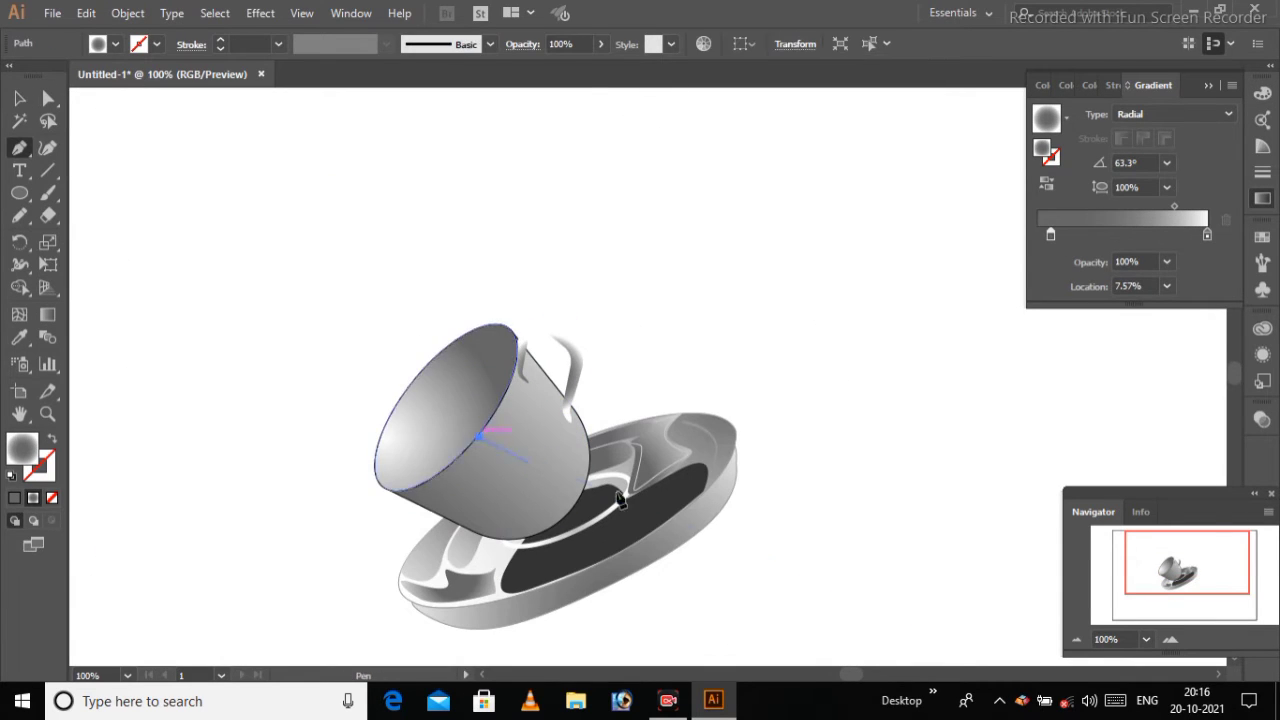
left_click_drag(485, 563, 486, 612)
key("v")
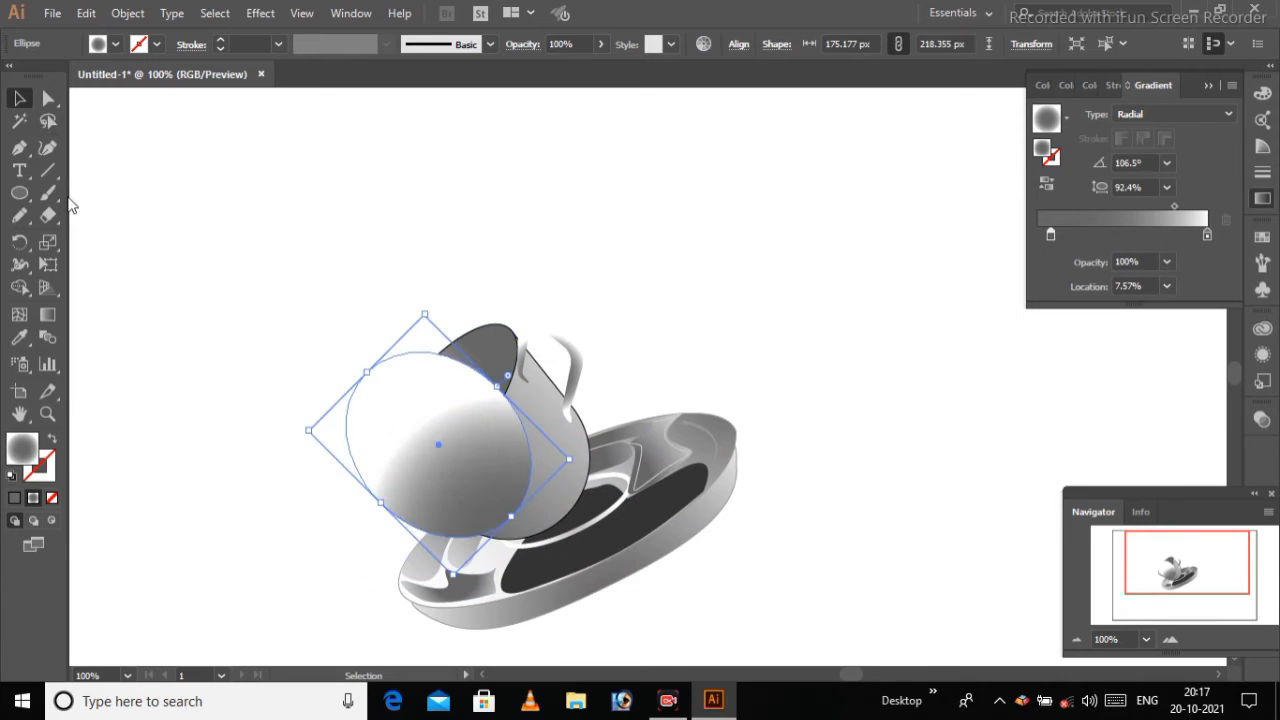
- Replace the cup shape's gradient with a flat light grey fill, then select the whole drawing
key("ctrl+a")
key("v")
left_click(370, 428)
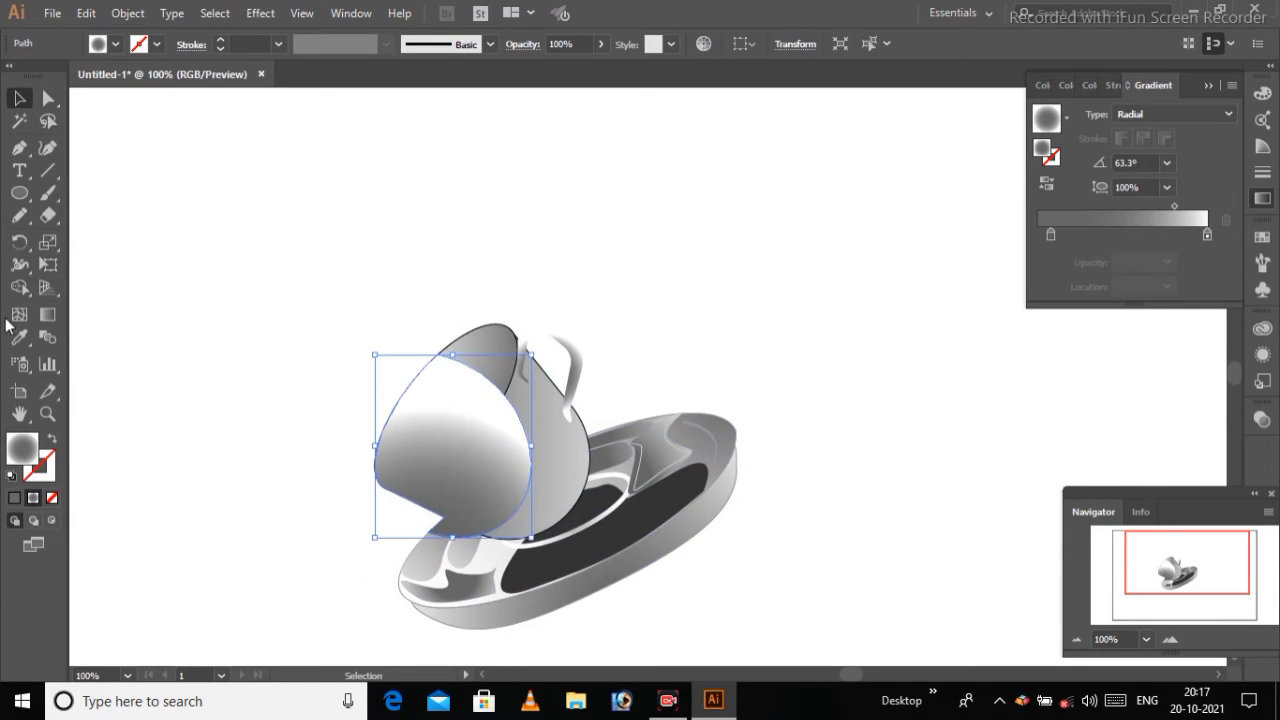
key("comma")
key("ctrl+a")
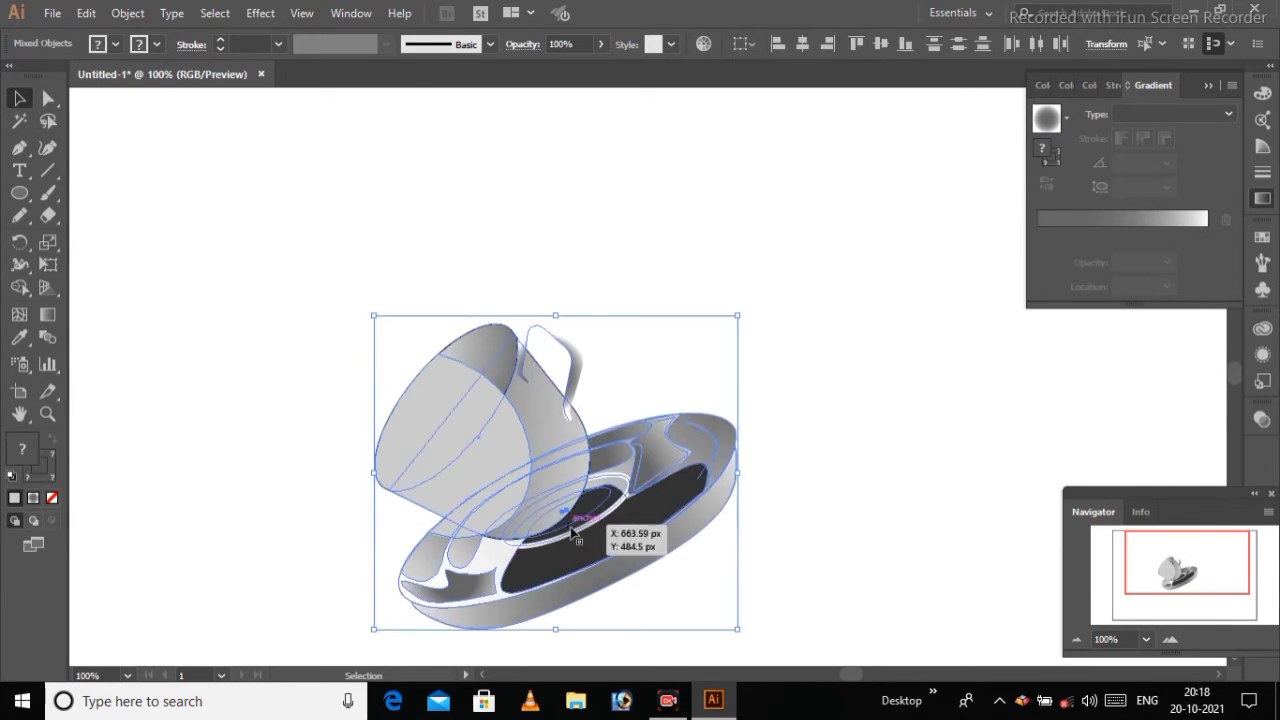
key("shift+m")
- Merge the cup-front piece, then draw a radial-gradient highlight shape inside the cup rim
left_click(503, 408)
key("p")
key("ctrl+plus")
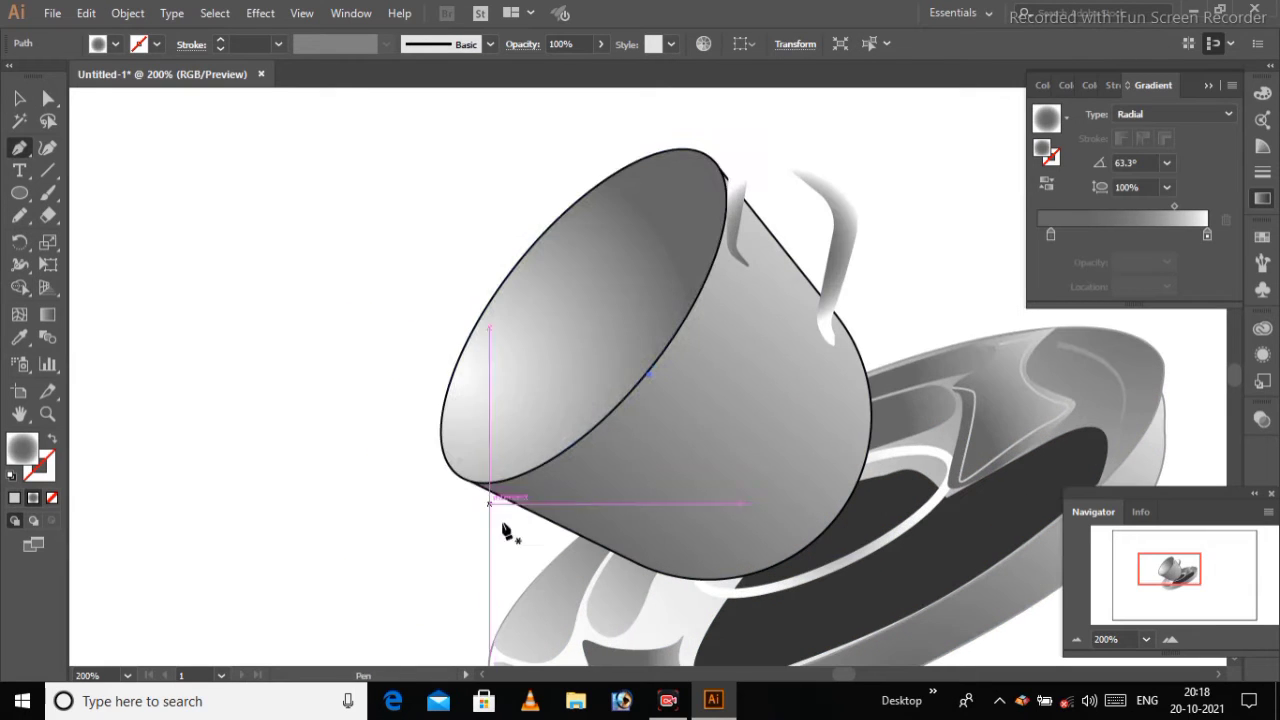
left_click_drag(685, 316, 817, 120)
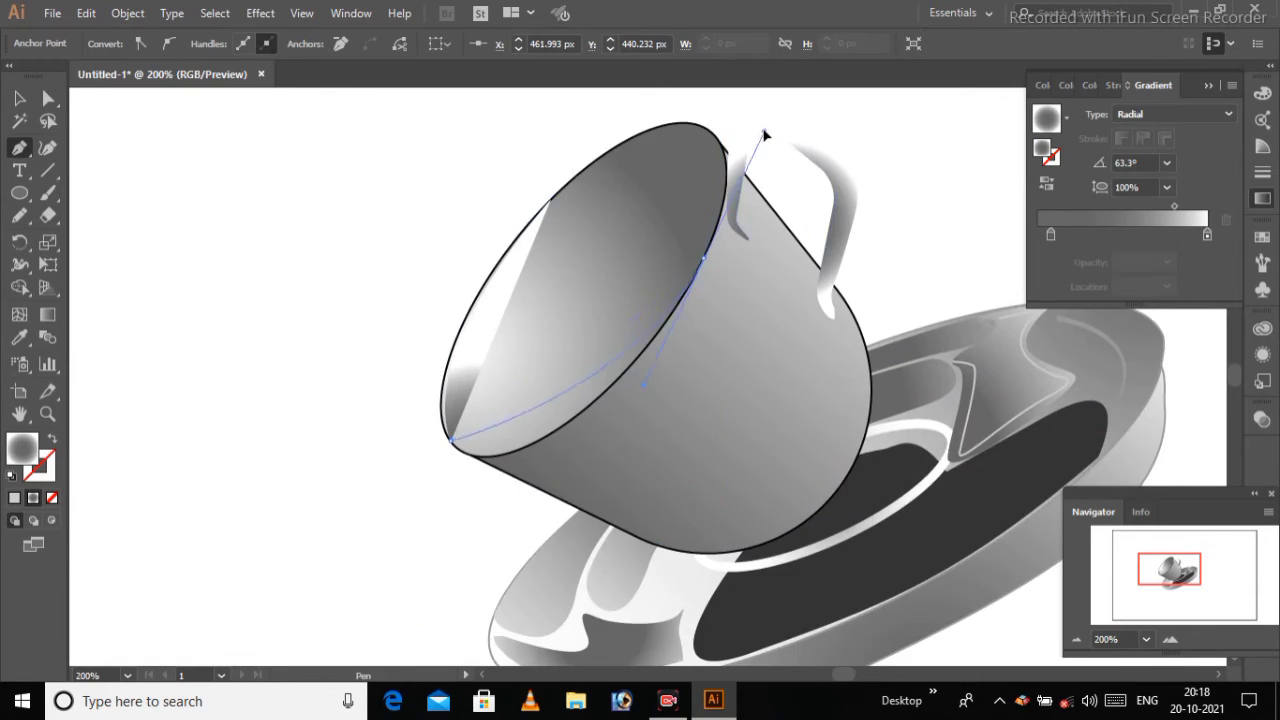
key("ctrl+minus")
left_click(637, 392)
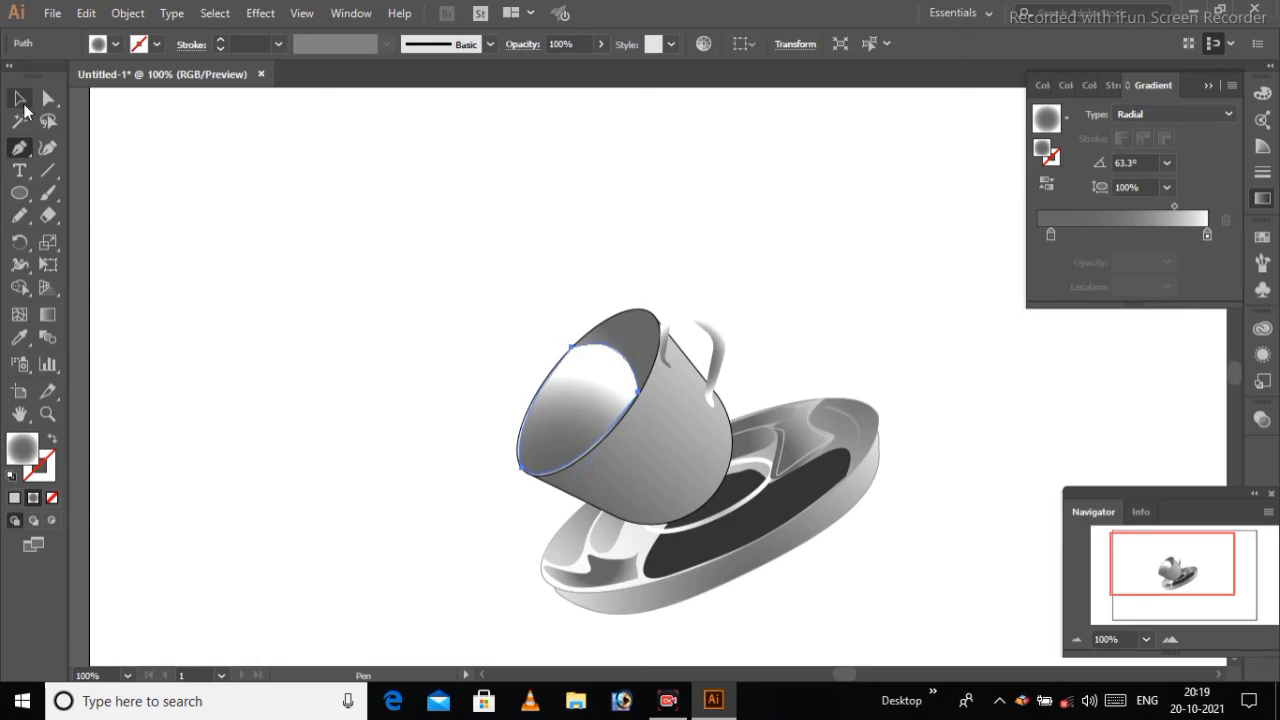
left_click(47, 313)
left_click_drag(500, 366, 707, 370)
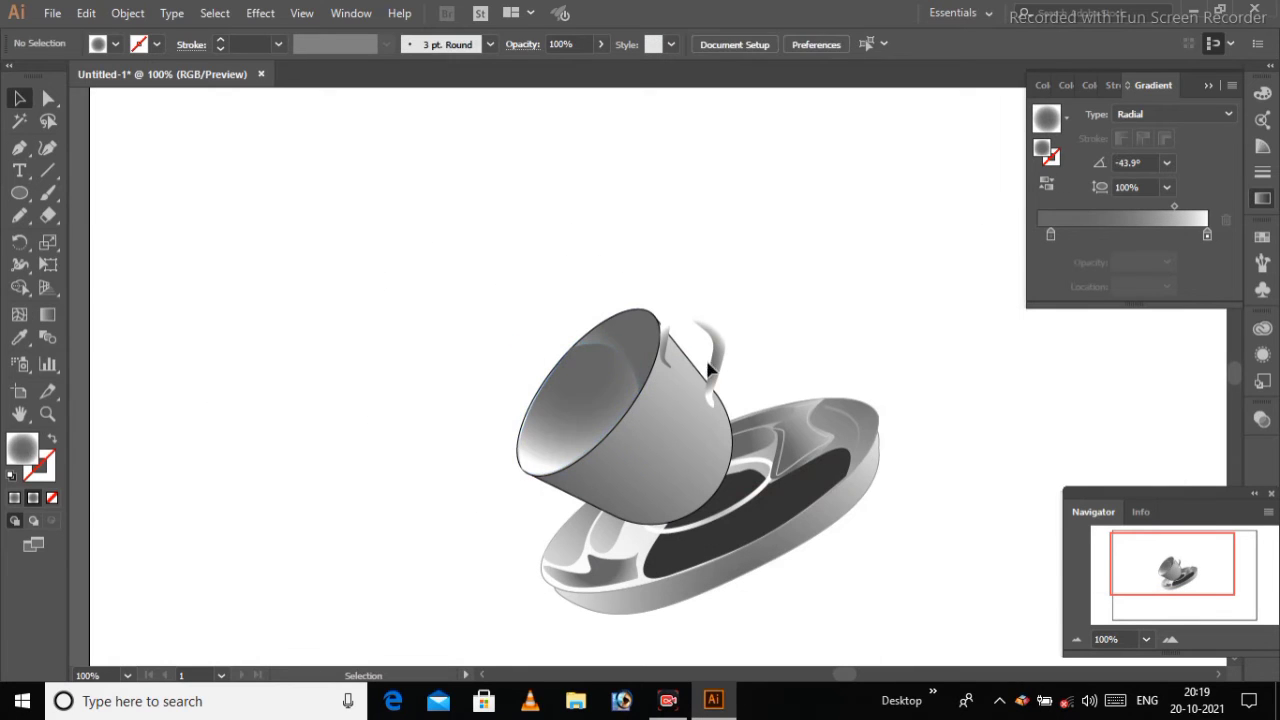
- Merge the overlapping cup regions into one shape with Shape Builder
key("ctrl+a")
key("shift+m")
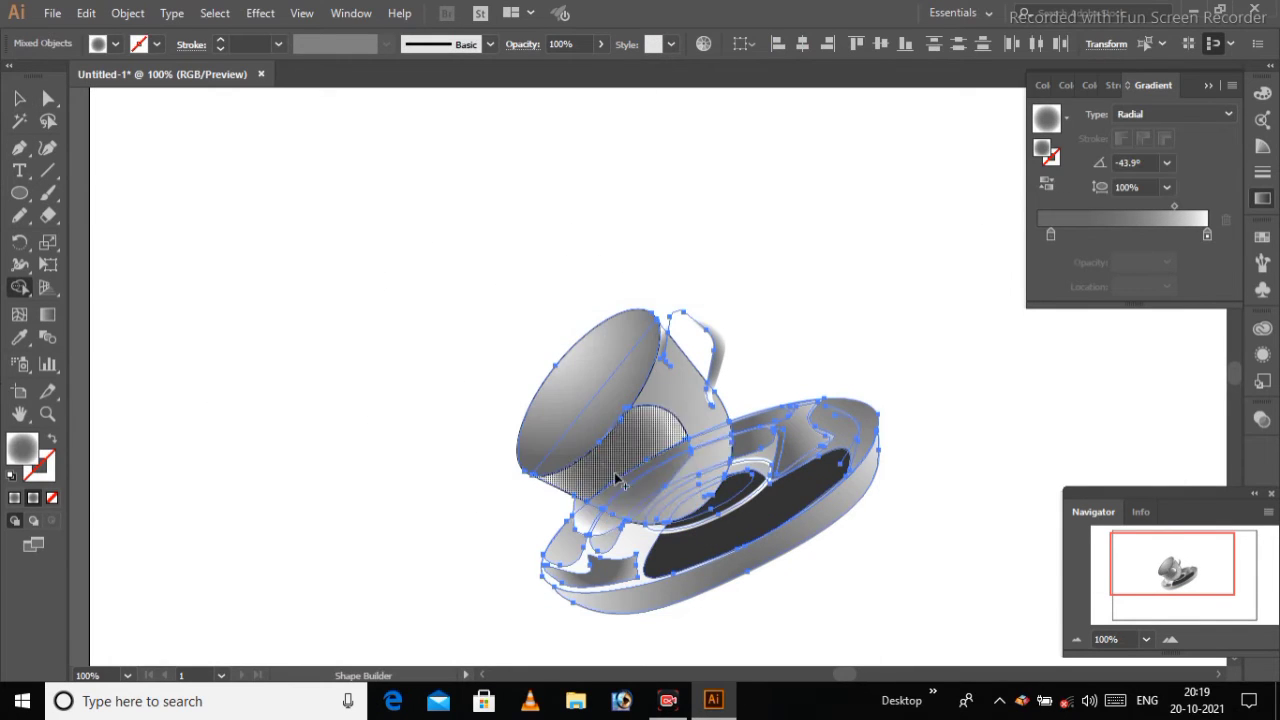
left_click(687, 495)
key("v")
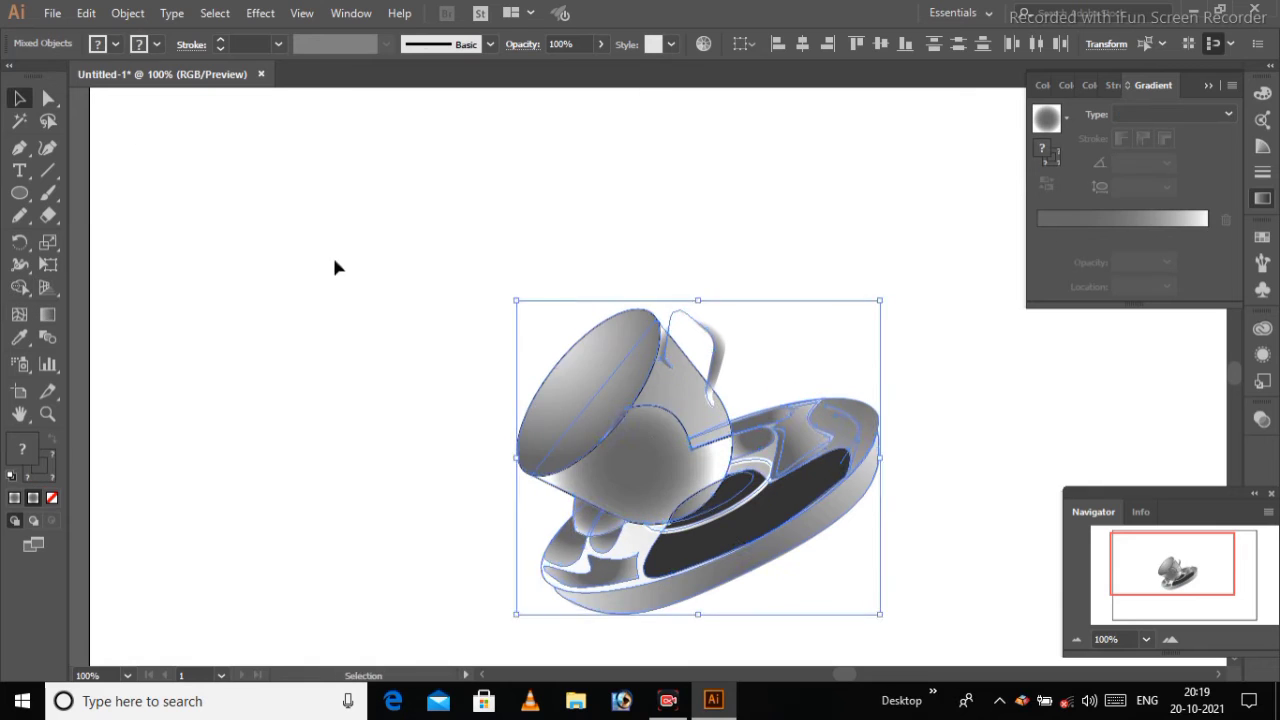
key("ctrl+shift+a")
key("ctrl+equal")
left_click_drag(1182, 560, 1165, 570)
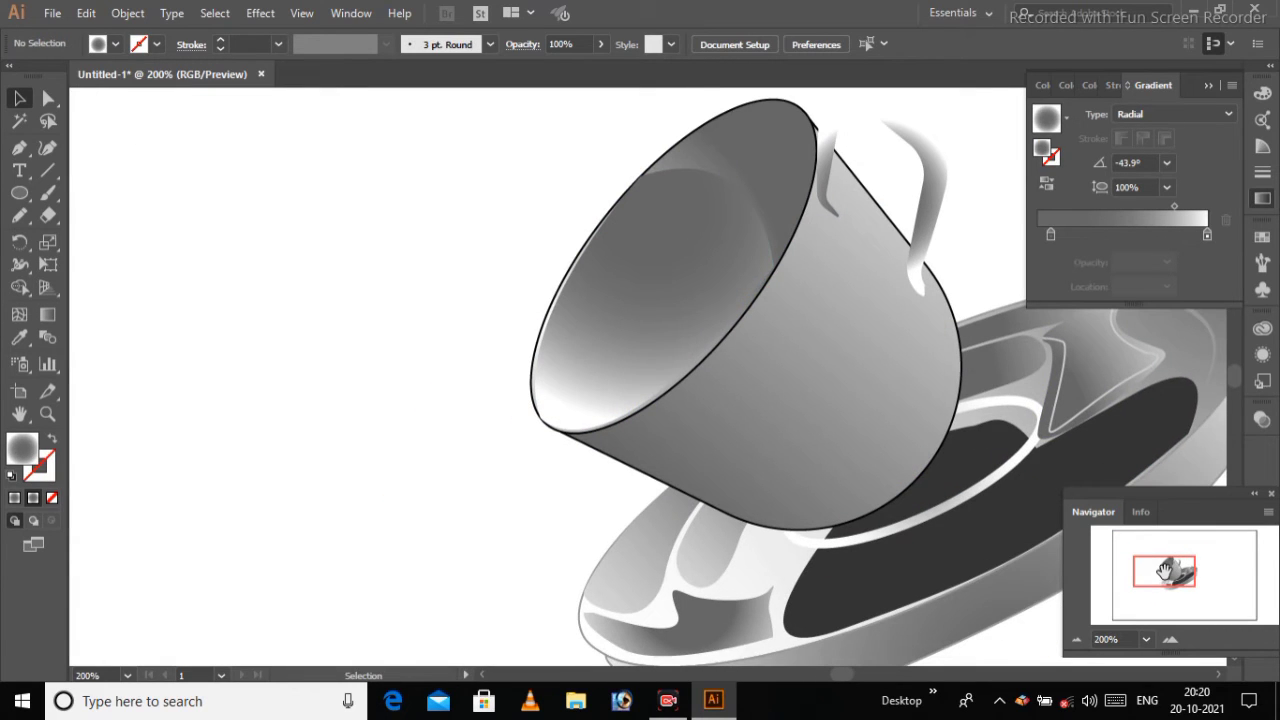
- Pen-outline the coffee spill flowing from the cup rim toward the lower left
left_click(800, 228)
left_click_drag(650, 290, 640, 315)
left_click(527, 398)
left_click(386, 523)
key("ctrl+minus")
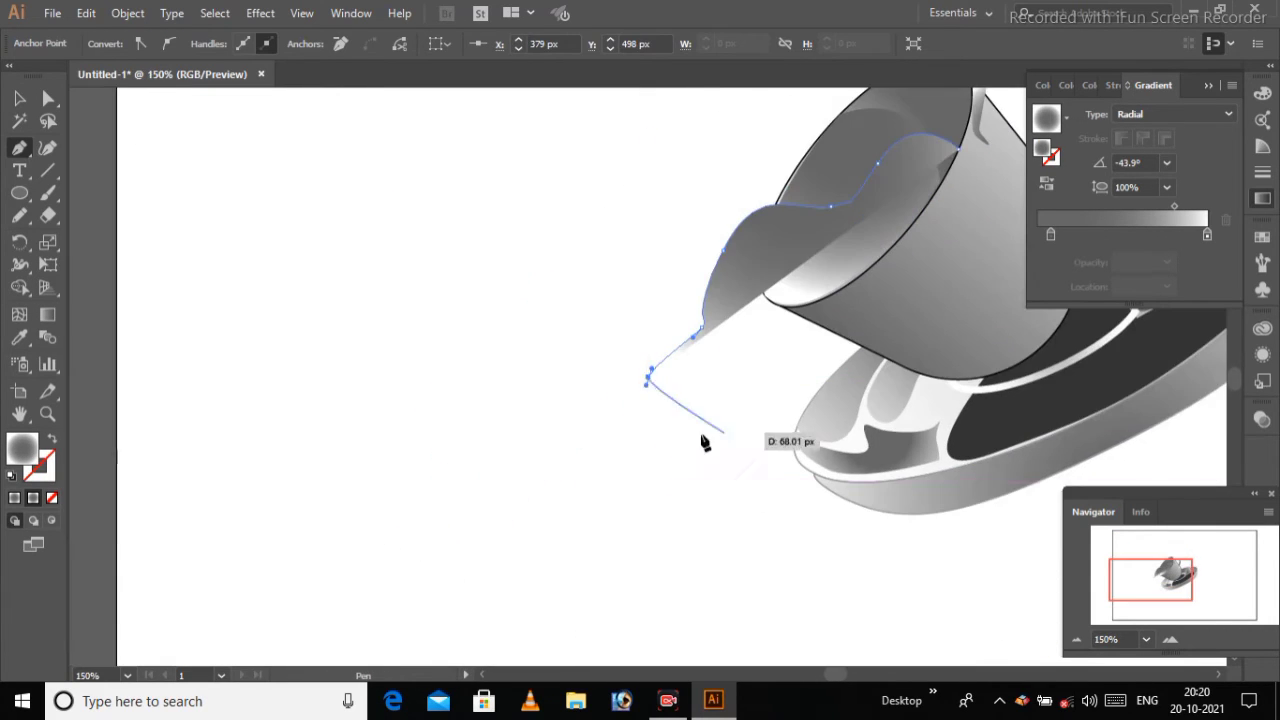
left_click(684, 433)
left_click(765, 421)
left_click_drag(776, 357, 786, 393)
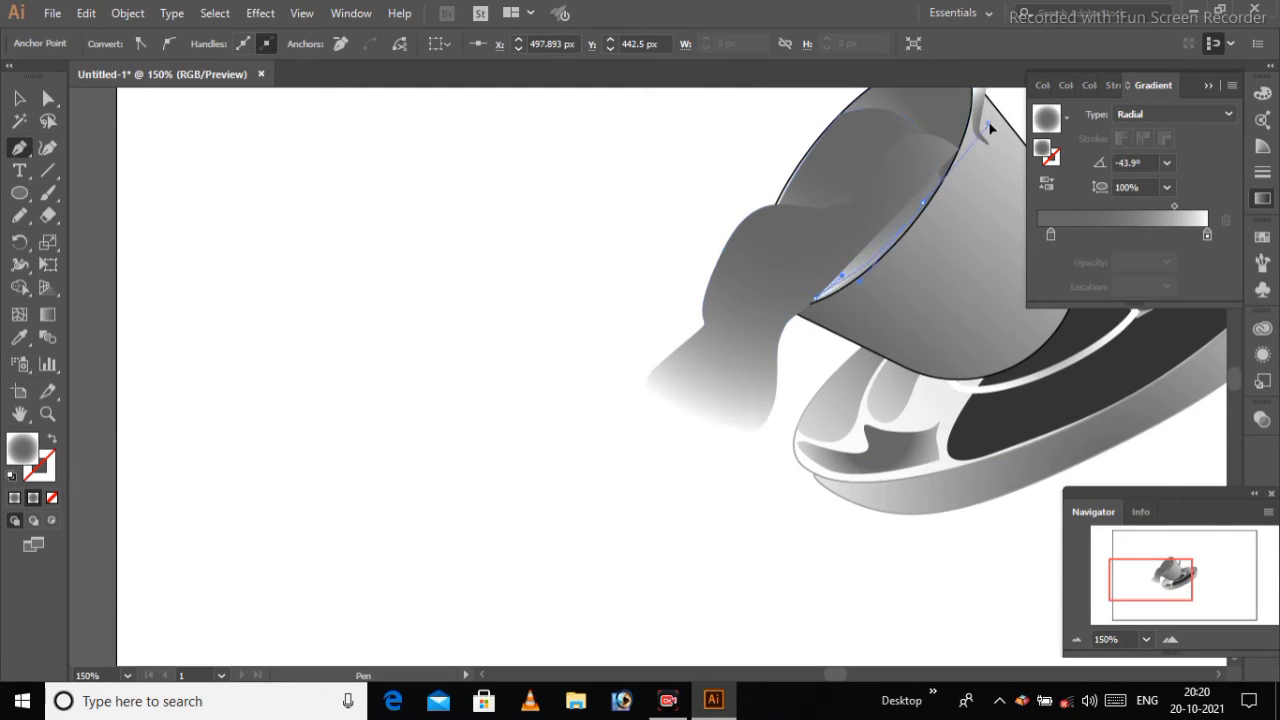
scroll(1001, 178, "up", 2)
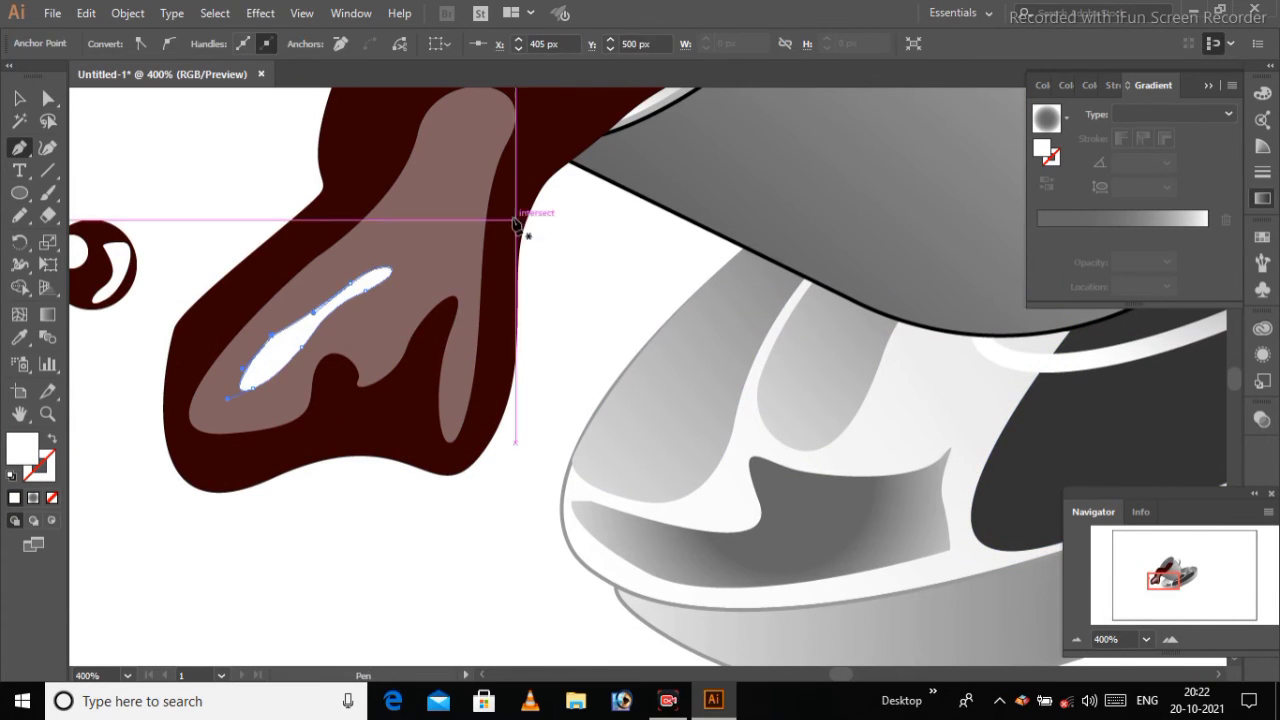
- Fill the extra highlight white and duplicate a dark droplet circle to a new spot
double_click(22, 449)
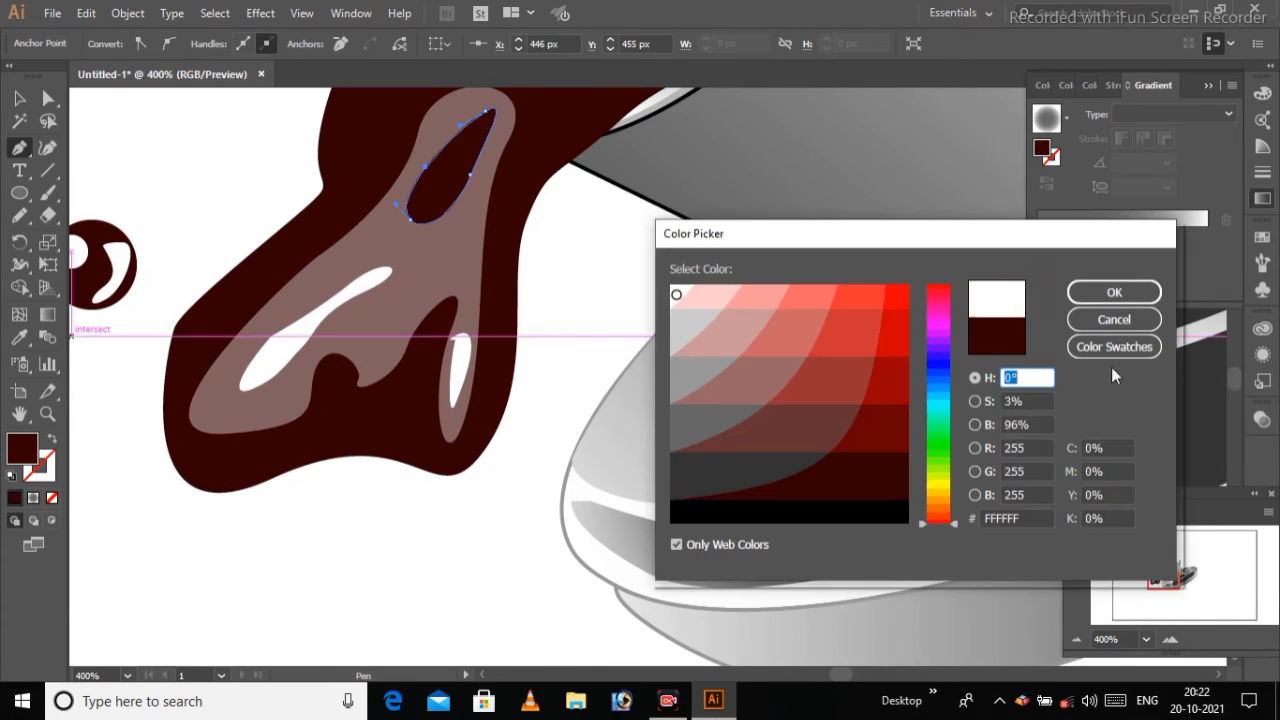
left_click(1094, 291)
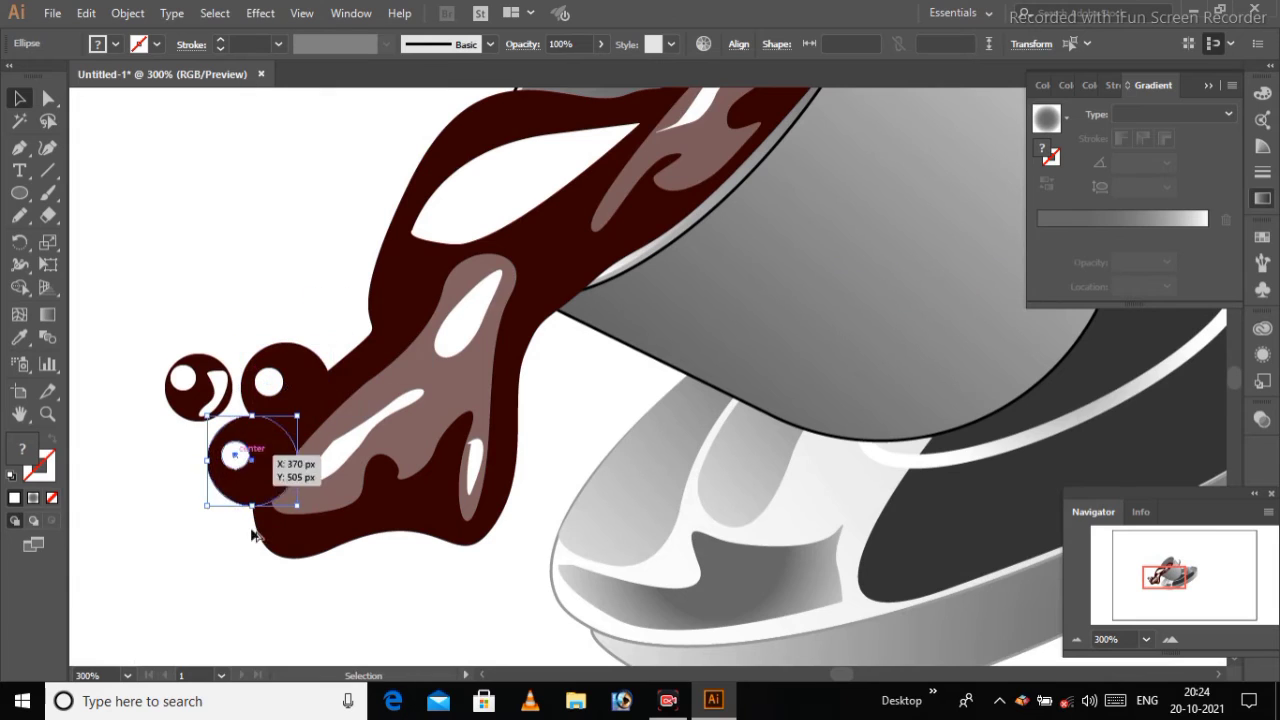
left_click_drag(253, 537, 348, 343)
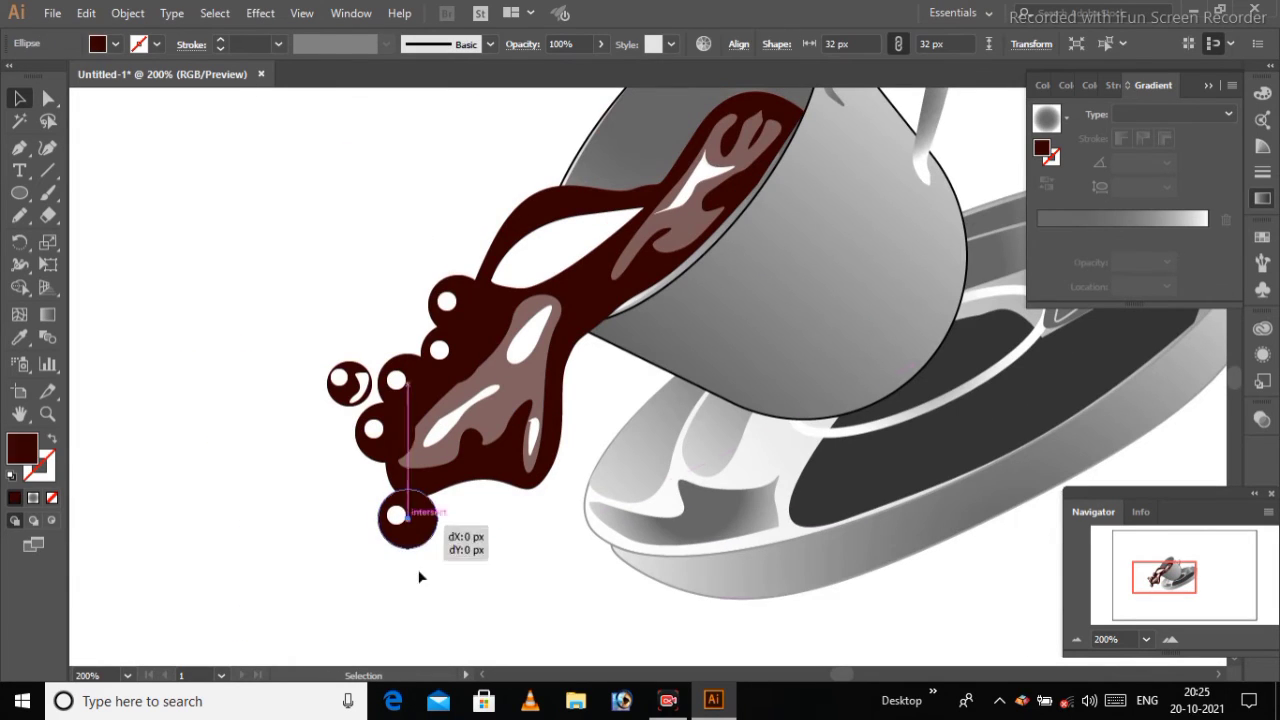
key("ctrl+shift+a")
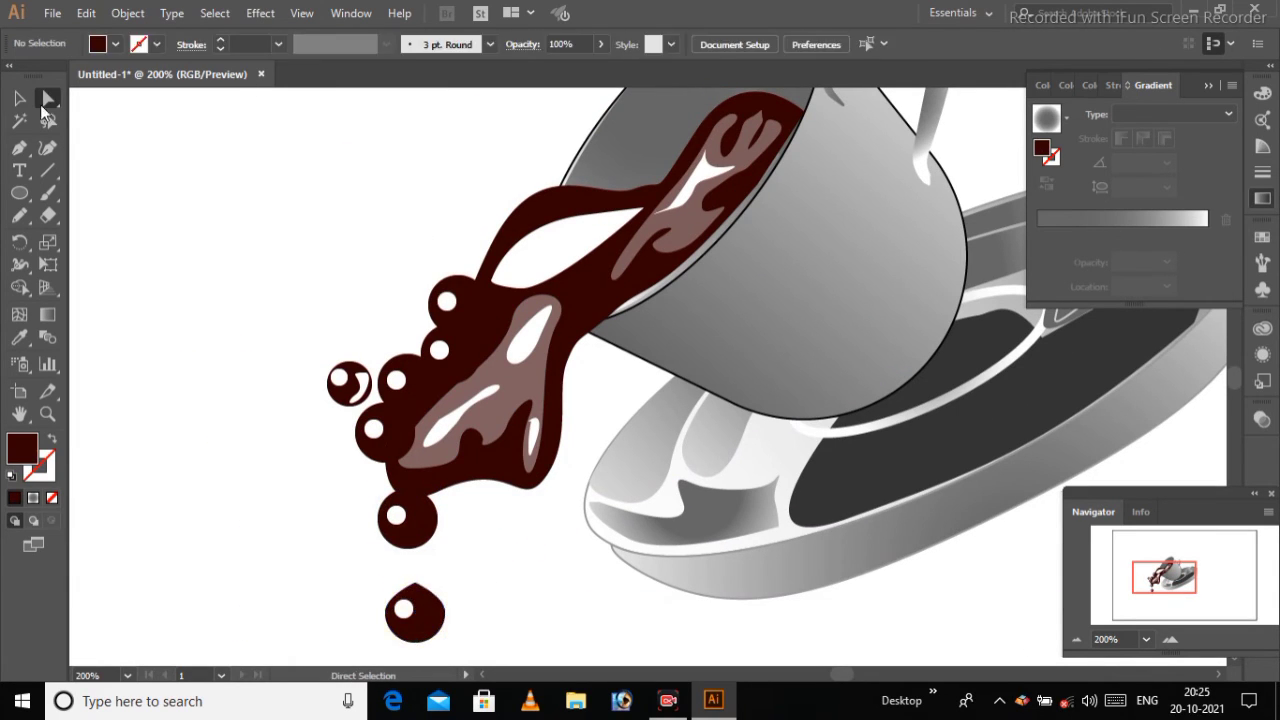
key("v")
key("ctrl+minus")
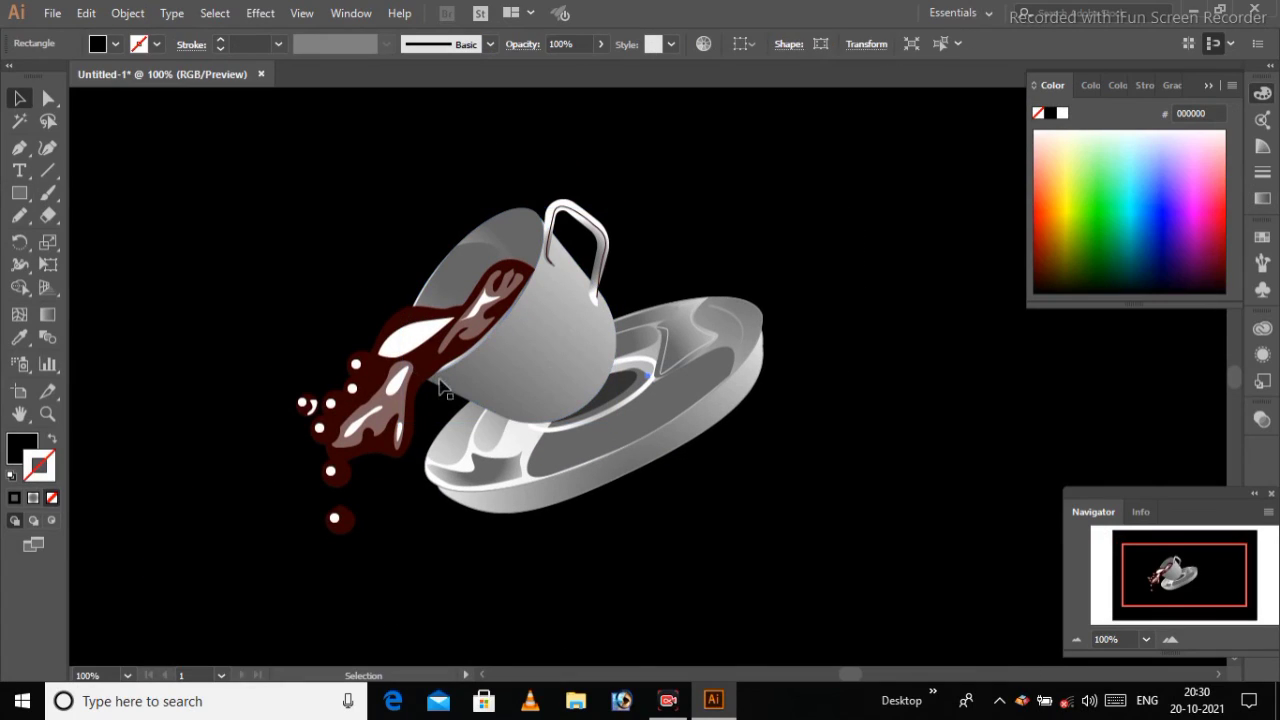
- Switch to full-screen mode and zoom in on the cup artwork
key("f")
key("f")
key("ctrl+plus")
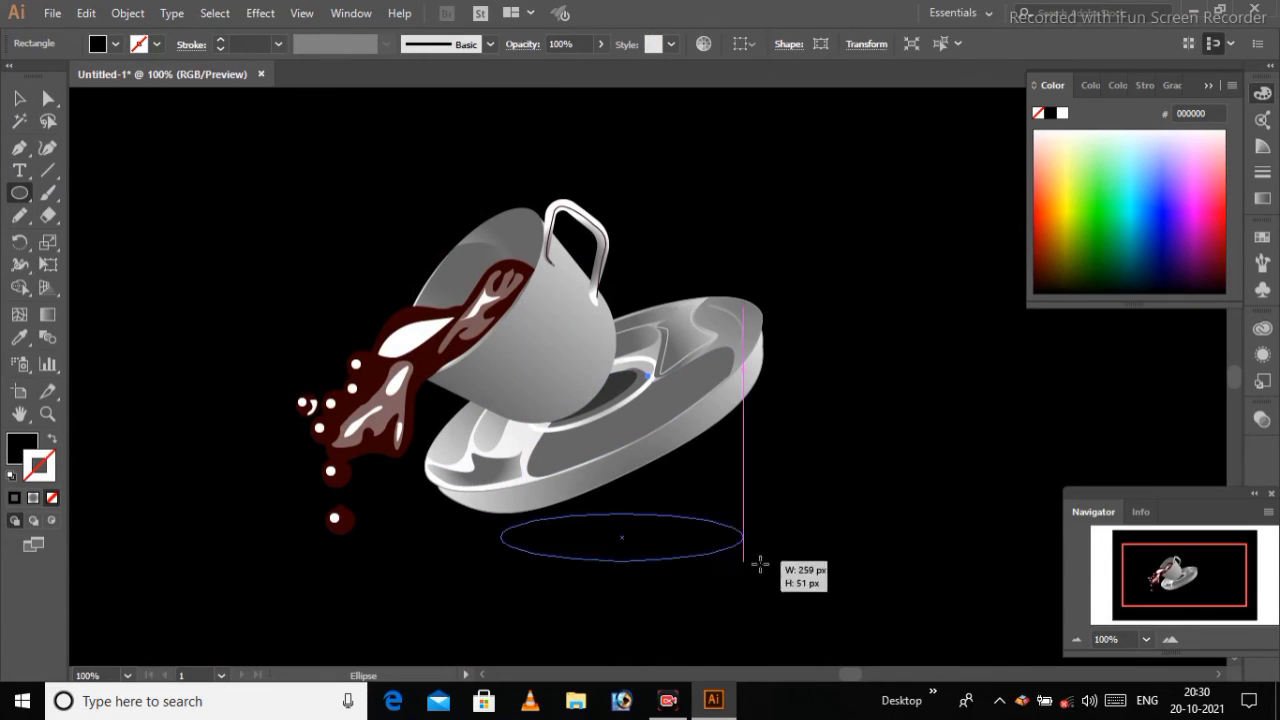
- Draw a flat ellipse beneath the saucer and apply a 13-pixel Gaussian Blur
left_click_drag(760, 566, 826, 580)
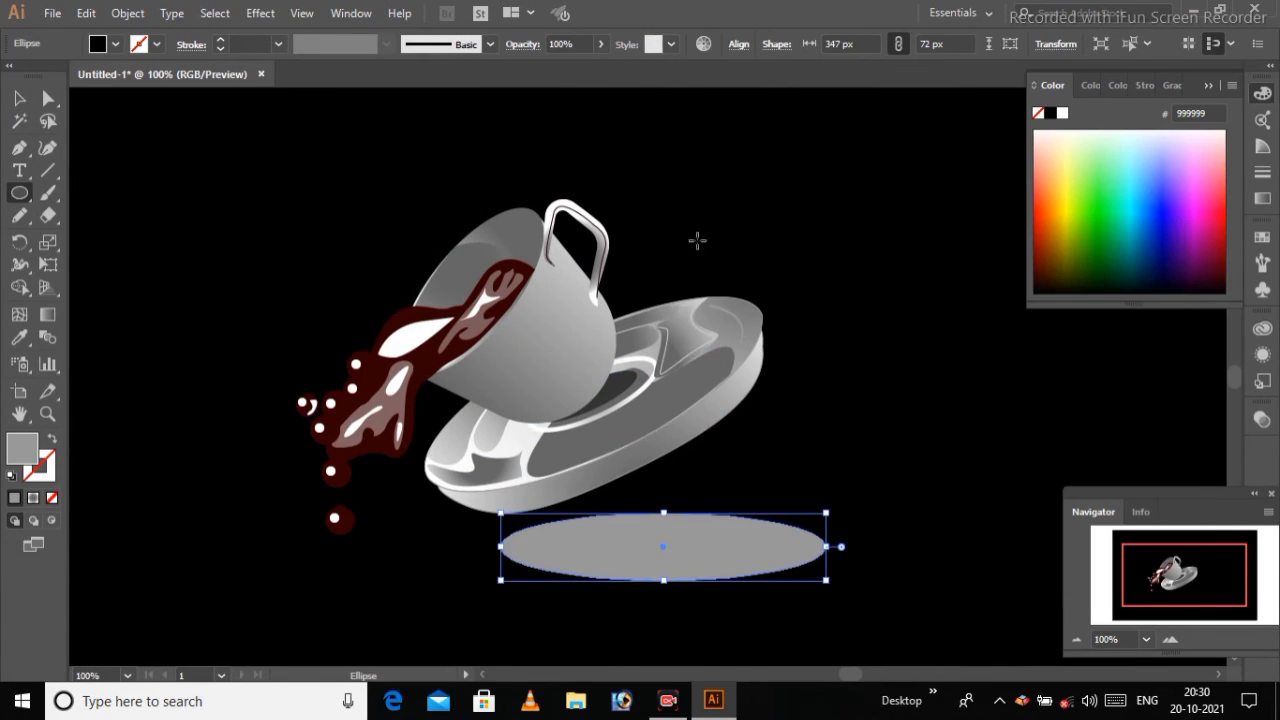
left_click(260, 13)
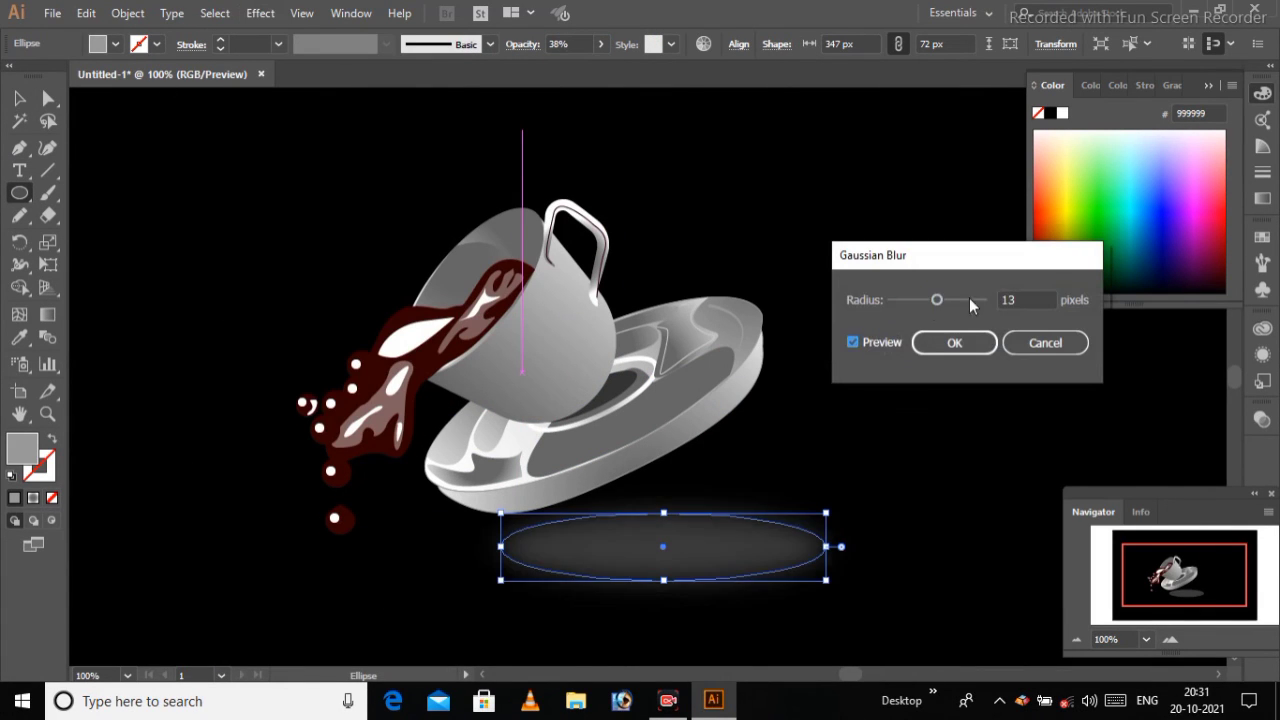
key("Return")
left_click(760, 600)
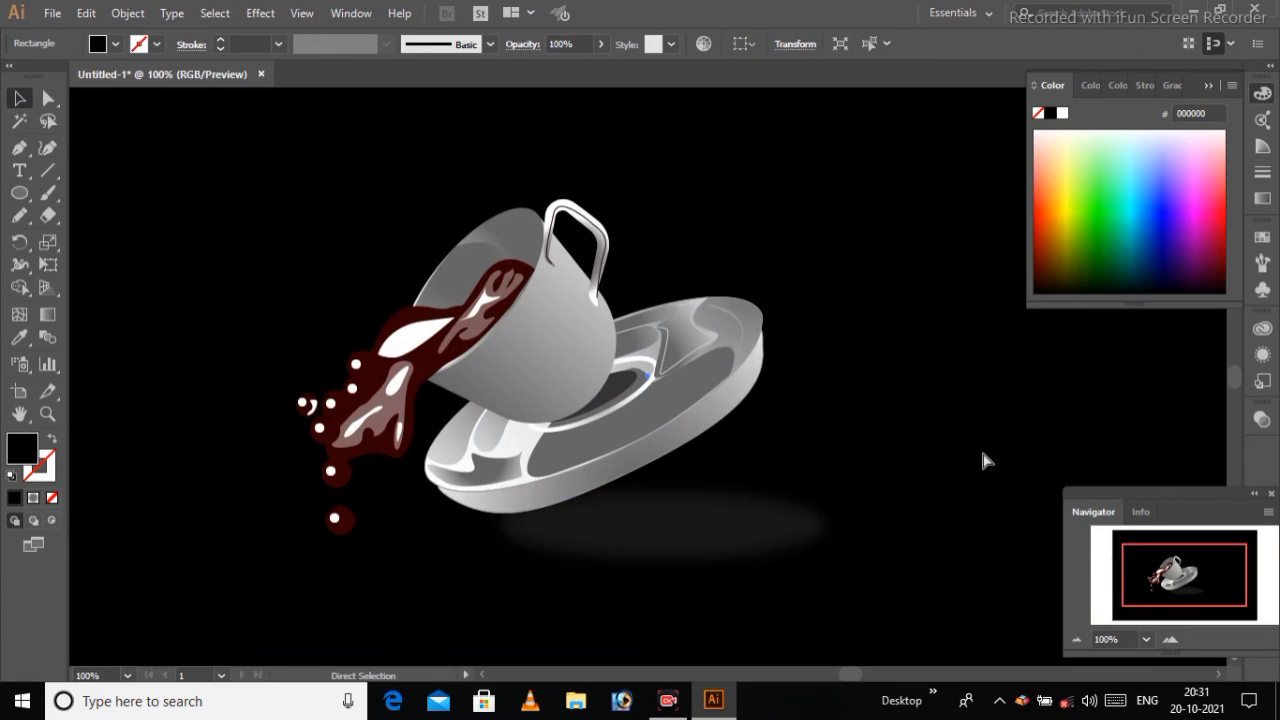